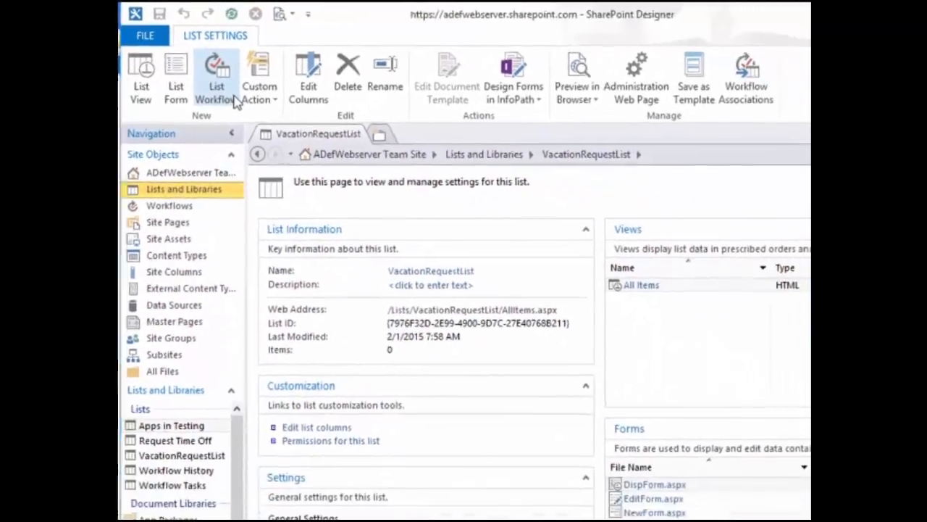
# Create a list workflow named vfVacationRequest with the description "Vacation Request Workflow" on the SharePoint 2013 Workflow platform
pyautogui.click(257, 116)
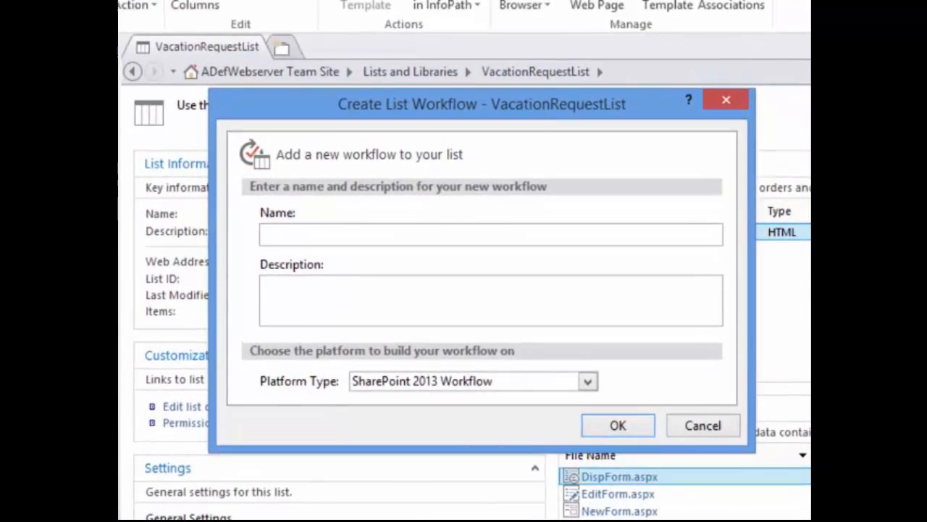
pyautogui.write('t Wor')
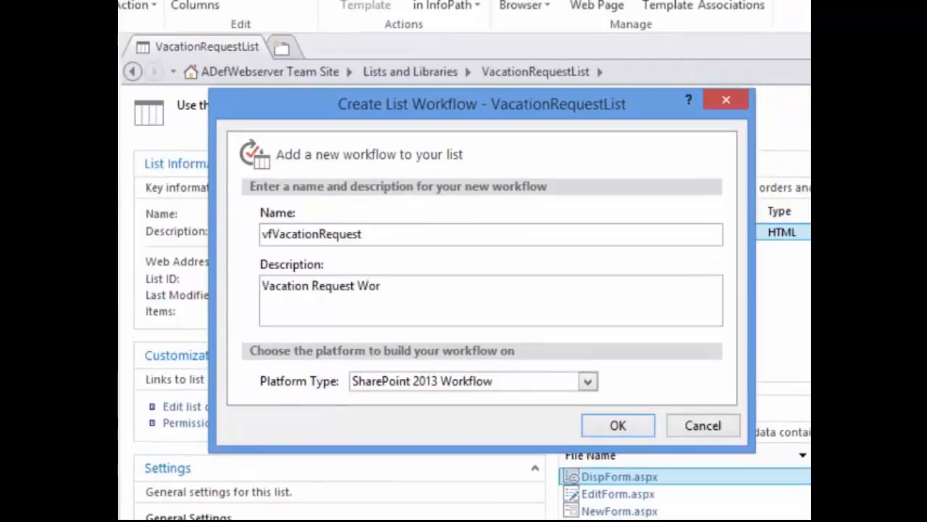
pyautogui.write('kflow')
pyautogui.click(596, 388)
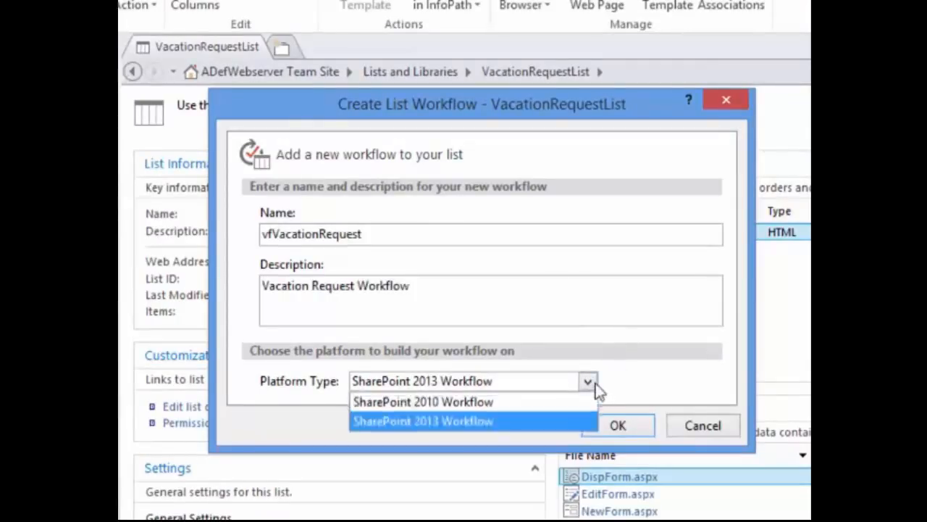
pyautogui.click(615, 380)
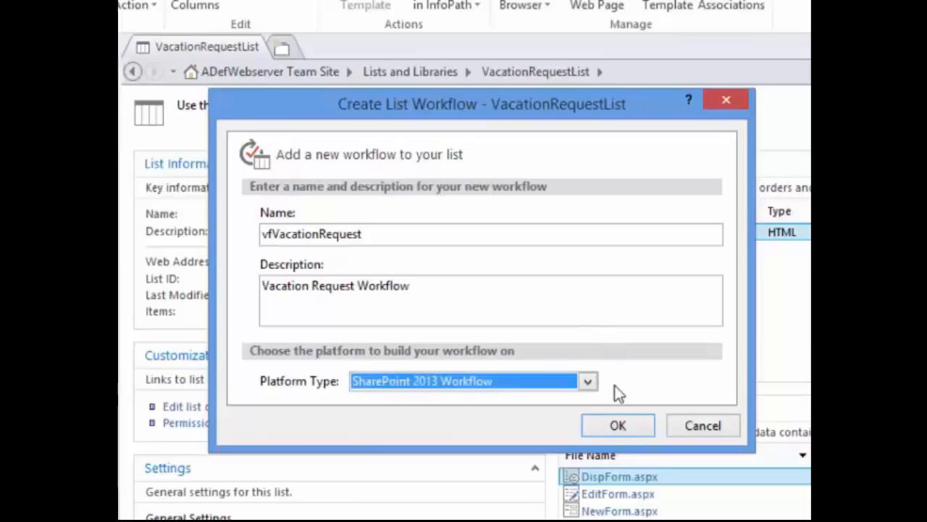
pyautogui.click(639, 427)
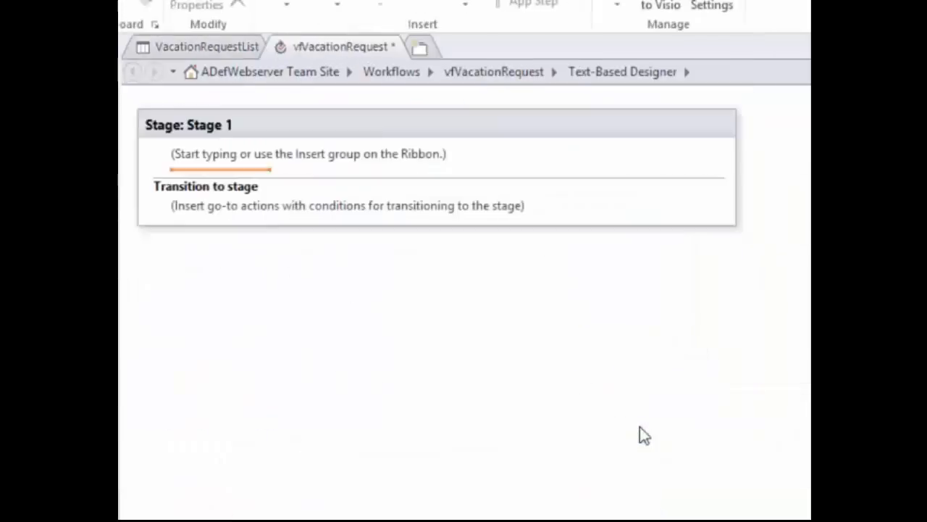
# Insert an Add Time to Date action in Stage 1 of the workflow
pyautogui.click(268, 172)
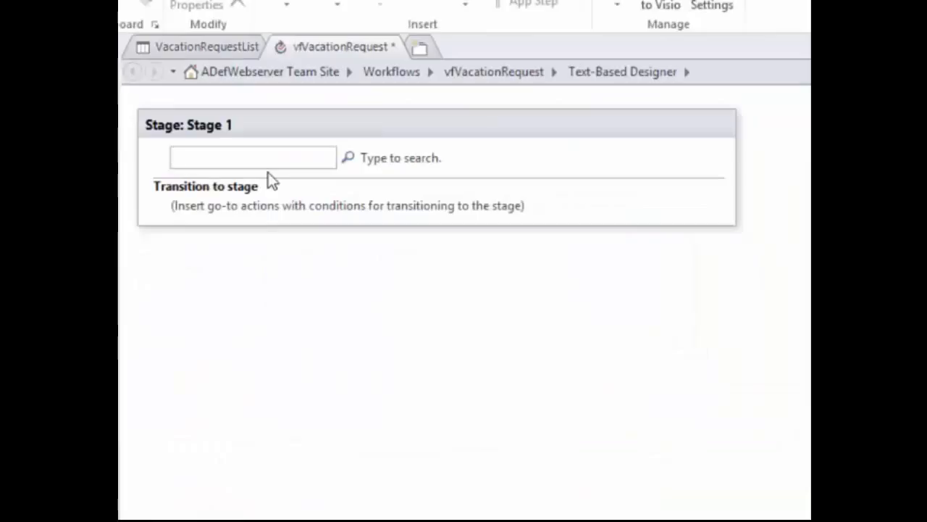
pyautogui.write('add')
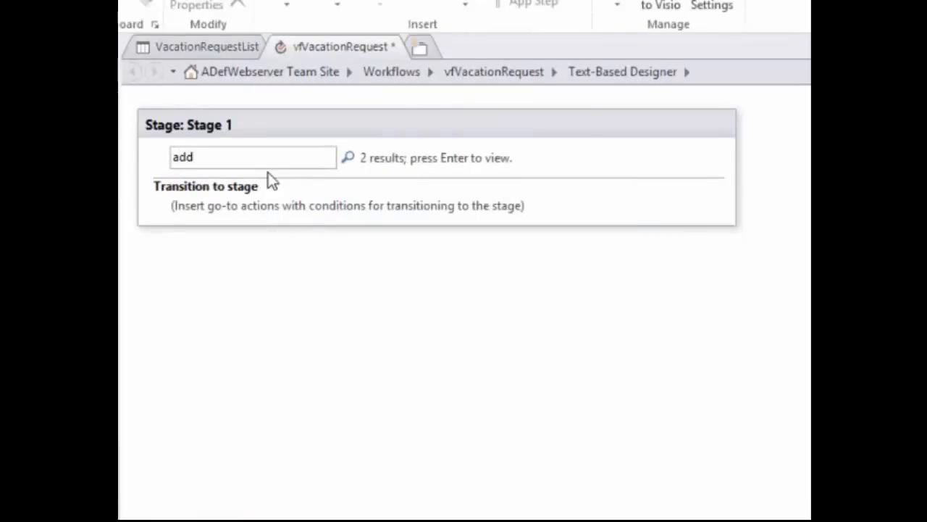
pyautogui.press('Return')
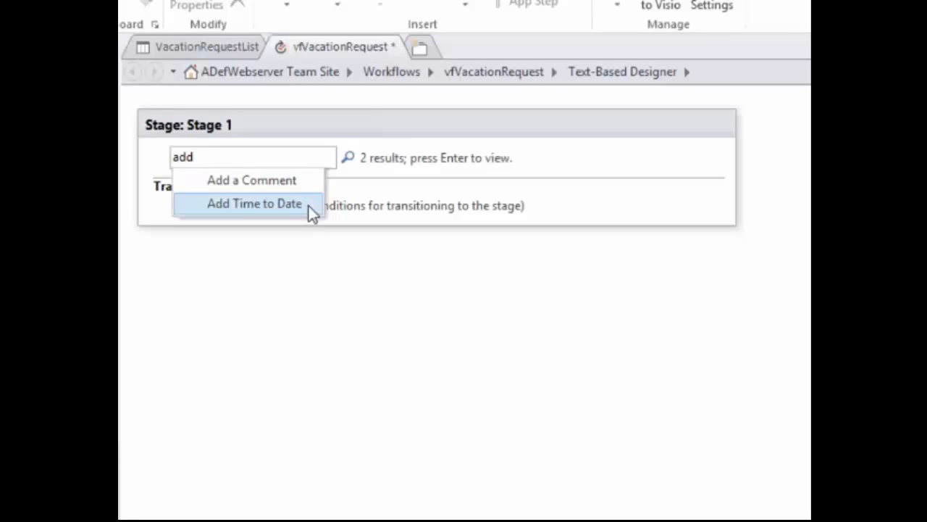
pyautogui.click(309, 206)
# Configure the Add Time to Date action to add 7 days to the current date
pyautogui.click(257, 165)
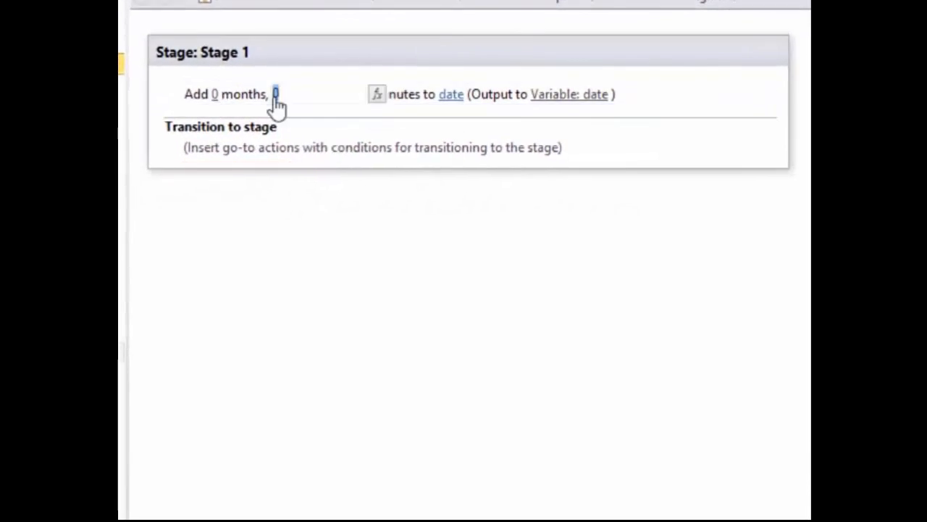
pyautogui.write('7')
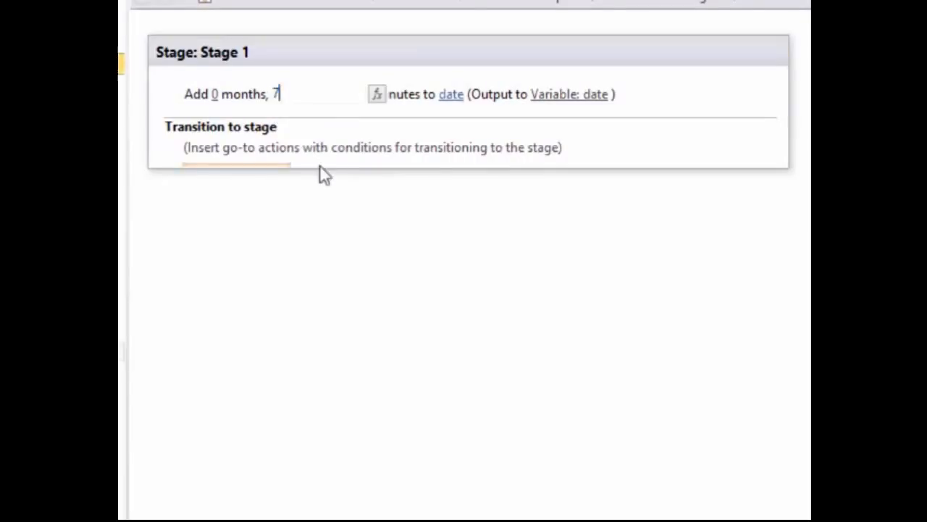
pyautogui.click(313, 193)
pyautogui.click(452, 95)
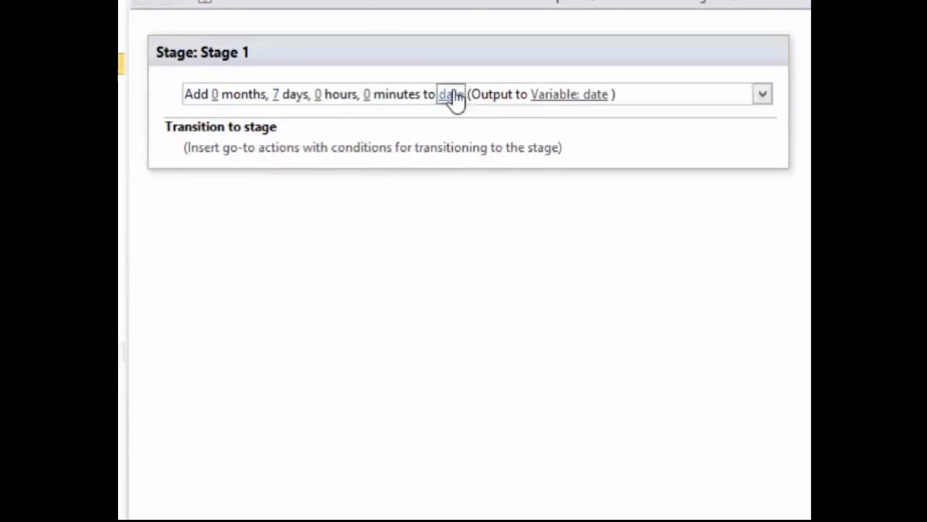
pyautogui.click(543, 95)
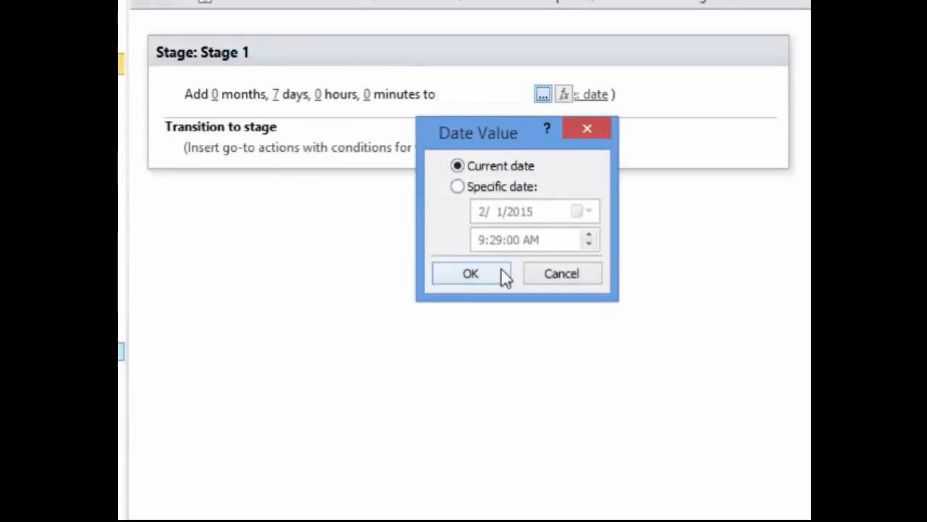
pyautogui.click(471, 273)
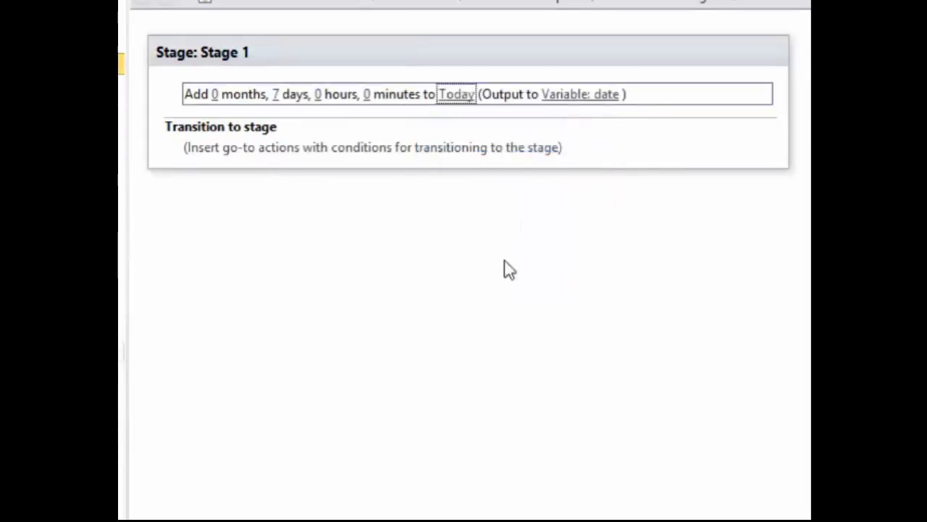
# Output the calculated date to a new Date/Time variable named SevenDaysFromNow
pyautogui.click(580, 102)
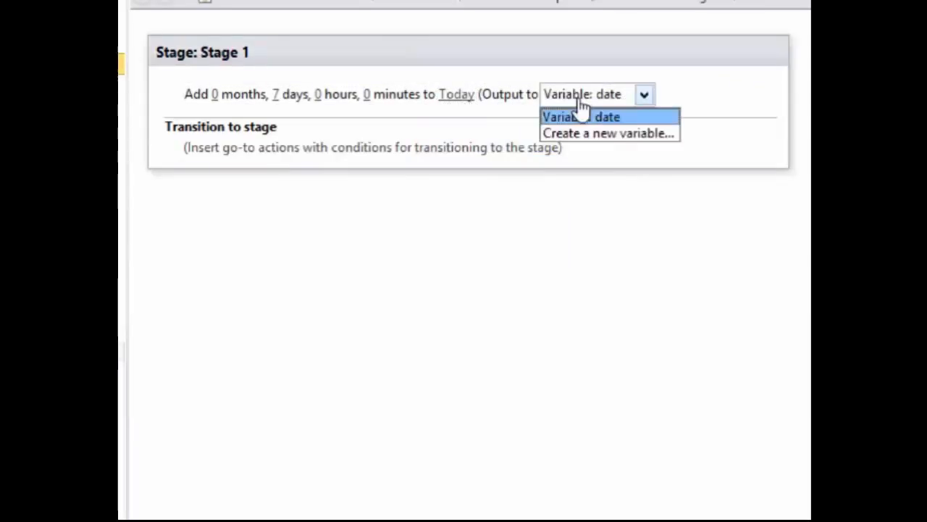
pyautogui.click(628, 137)
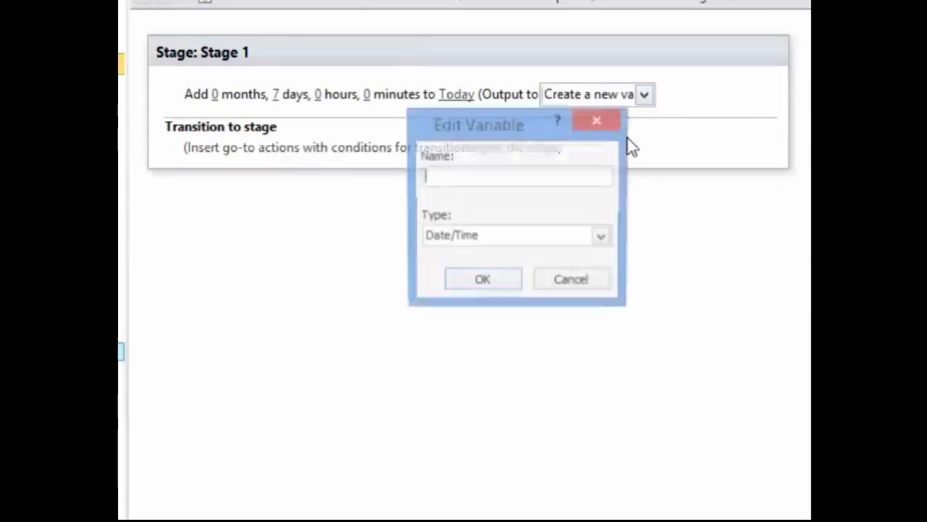
pyautogui.write('SevenDaysFromNow')
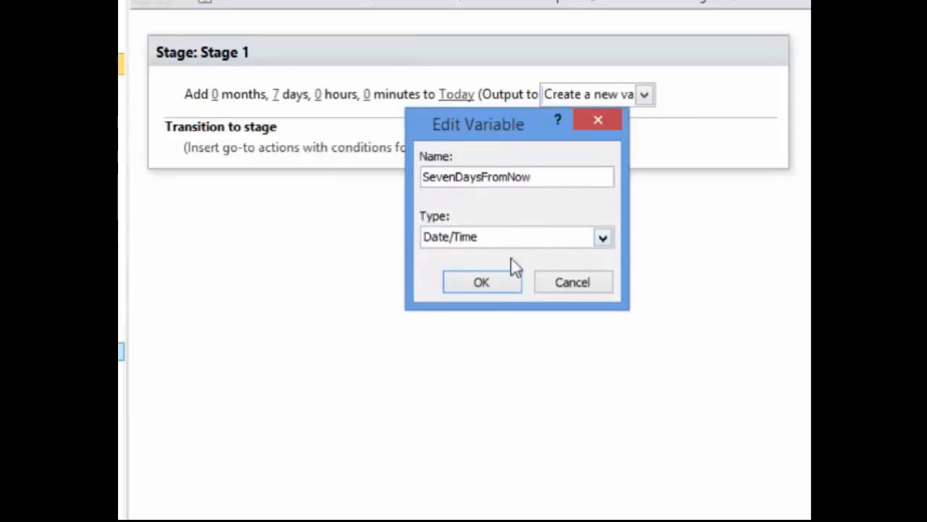
pyautogui.click(485, 282)
# Insert an "If any value equals value" condition below the Add Time to Date action
pyautogui.click(254, 116)
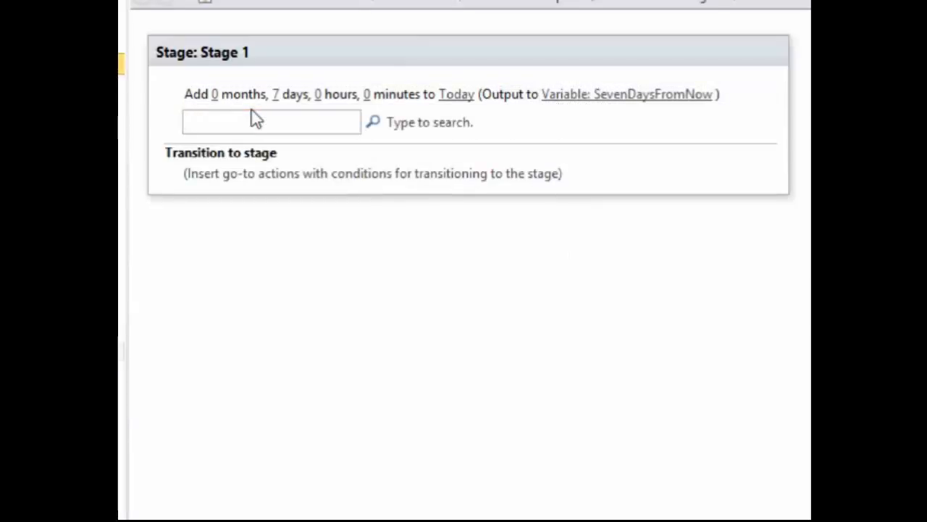
pyautogui.write('if any')
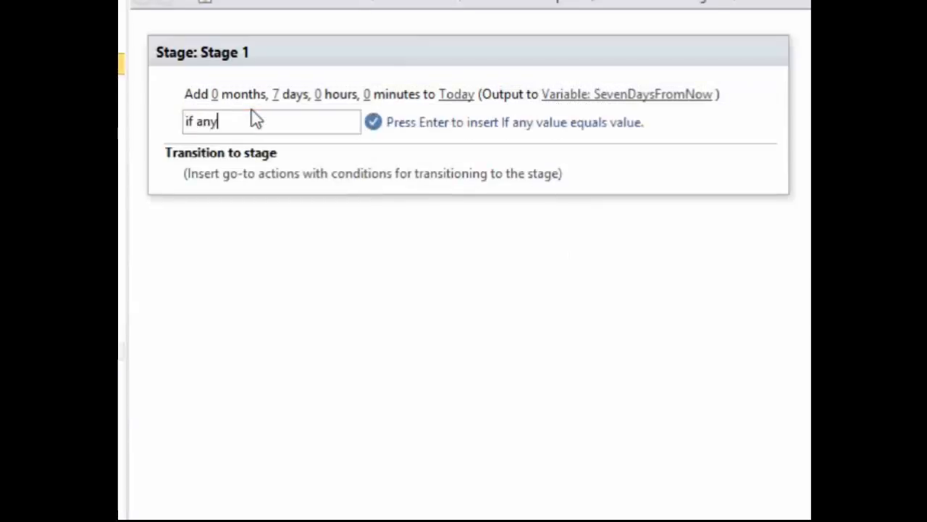
pyautogui.press('Return')
# Set the condition's first value to a lookup of the StartDate field from Current Item
pyautogui.click(217, 137)
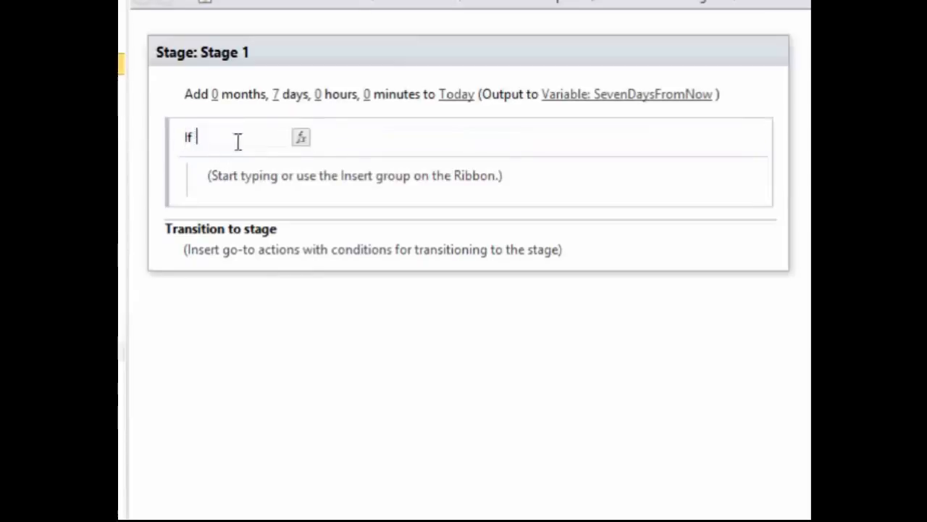
pyautogui.click(301, 141)
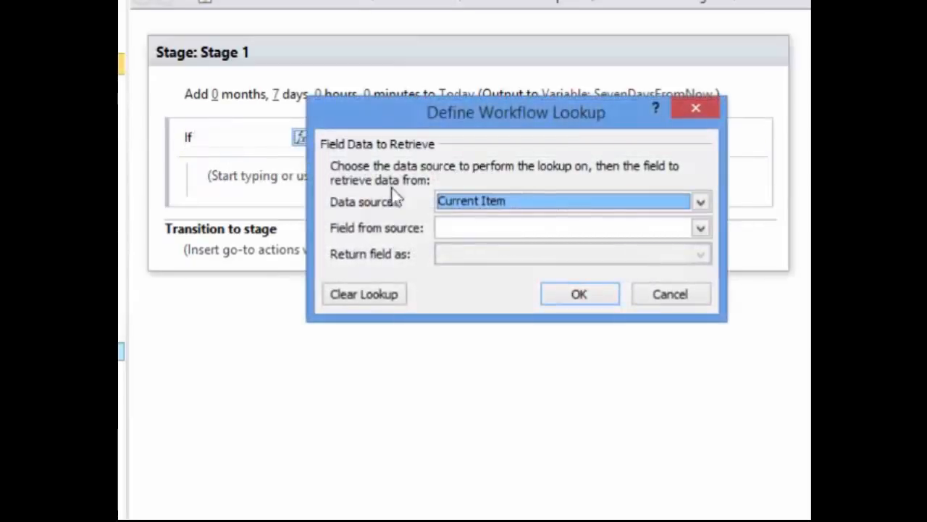
pyautogui.click(700, 202)
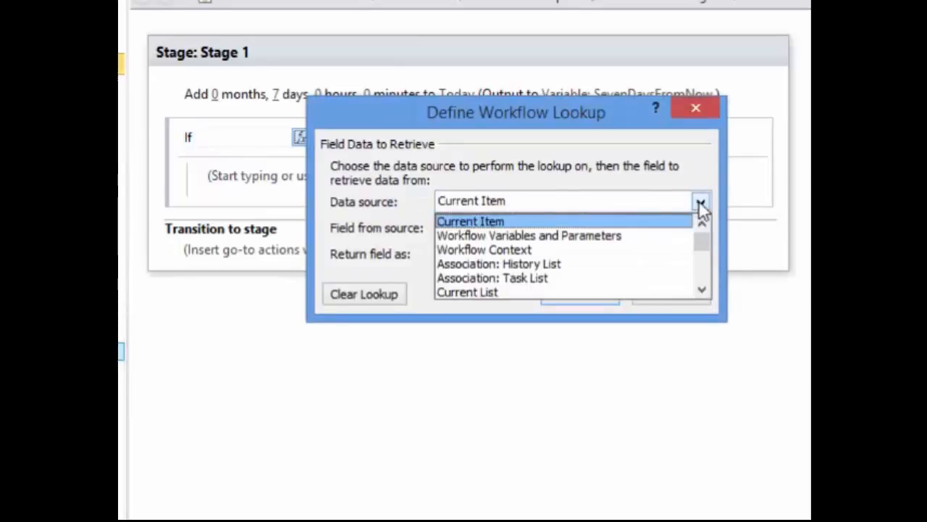
pyautogui.click(647, 221)
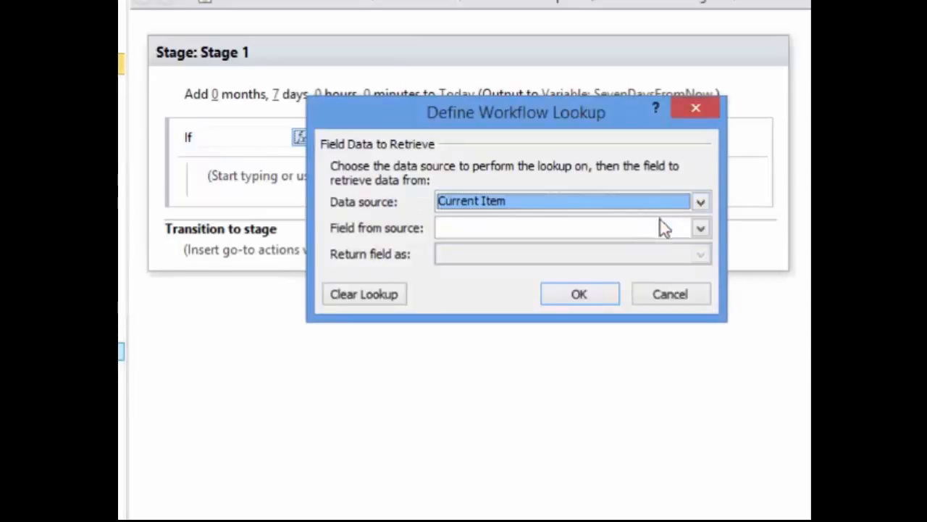
pyautogui.click(701, 230)
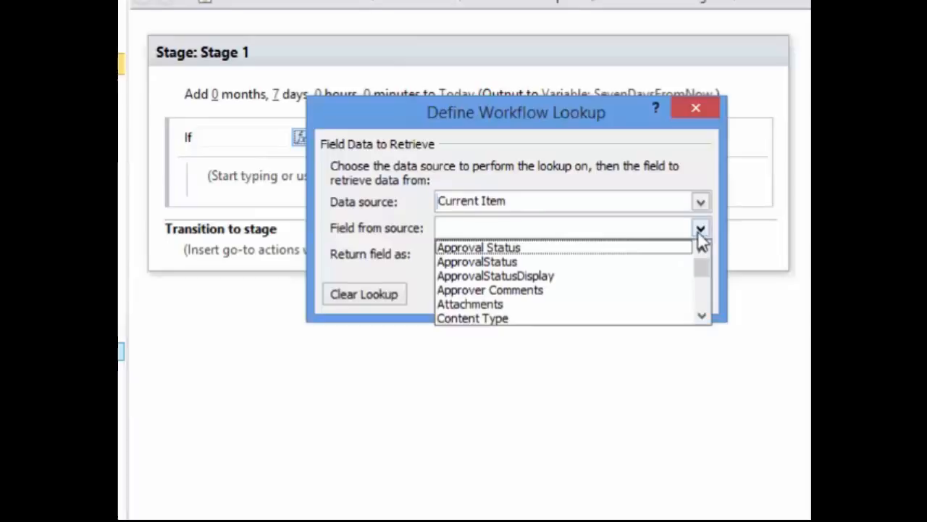
pyautogui.moveTo(697, 273); pyautogui.dragTo(702, 302)
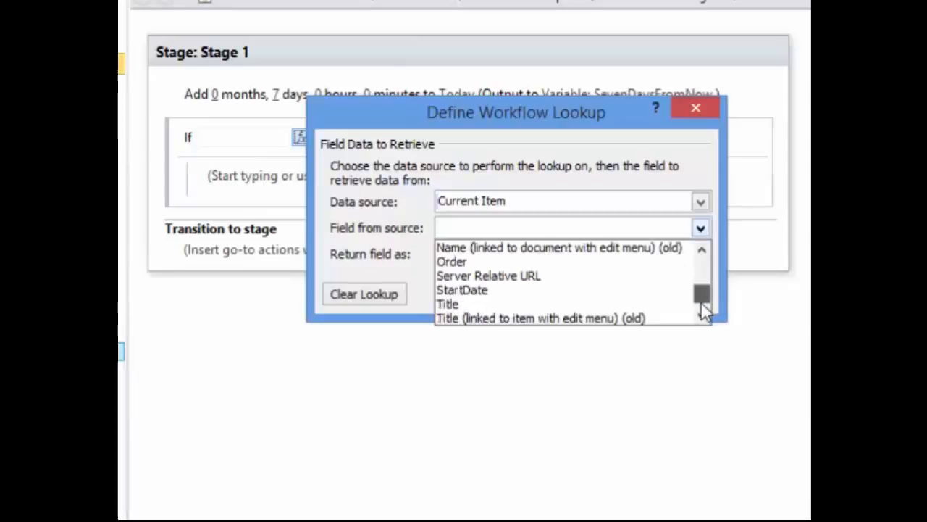
pyautogui.click(652, 290)
pyautogui.click(614, 295)
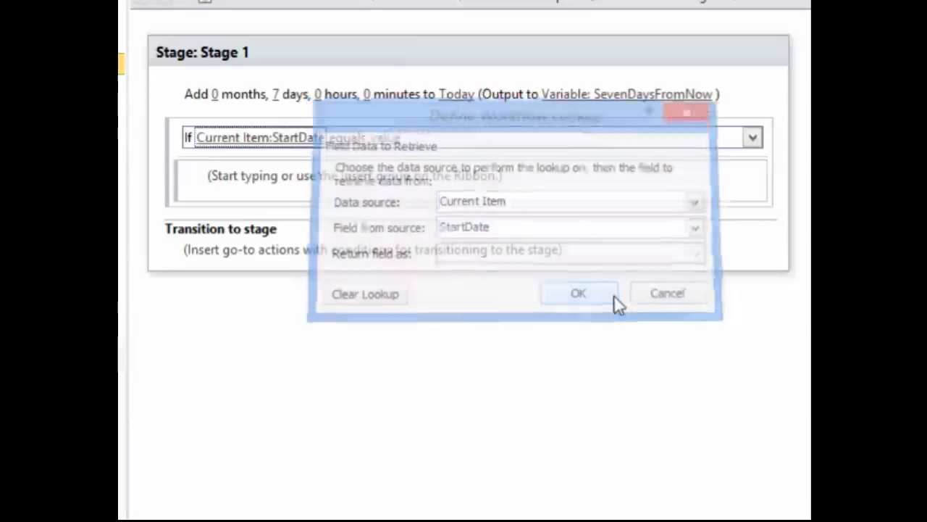
# Make the condition "is greater than or equal to" the SevenDaysFromNow variable from Workflow Variables and Parameters
pyautogui.click(353, 139)
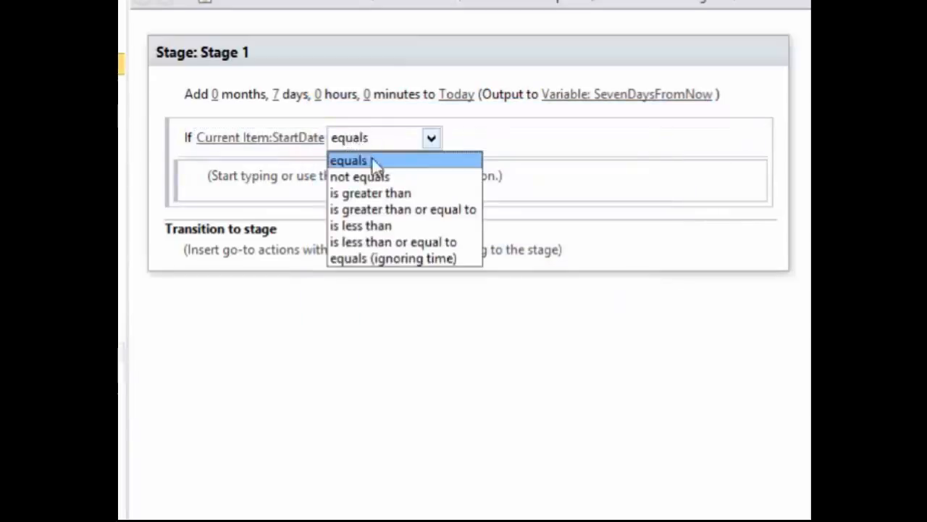
pyautogui.click(427, 217)
pyautogui.click(503, 139)
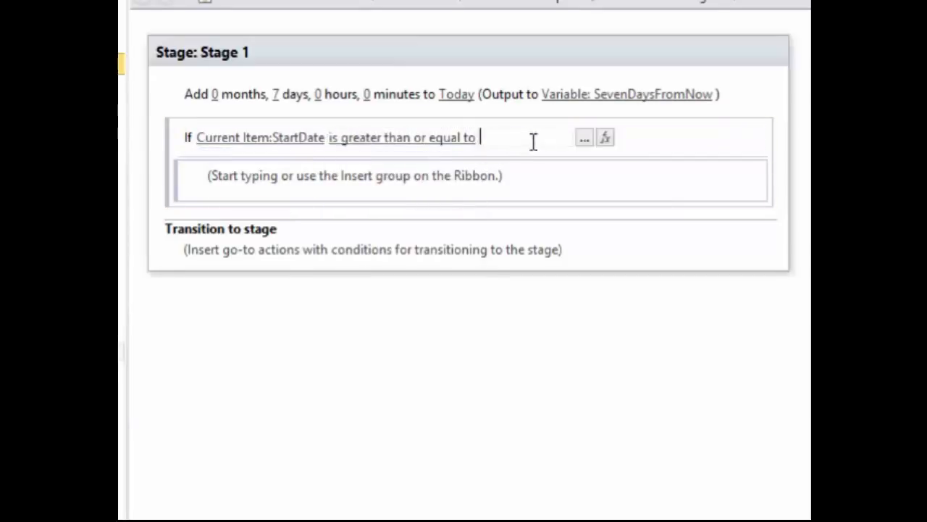
pyautogui.click(607, 141)
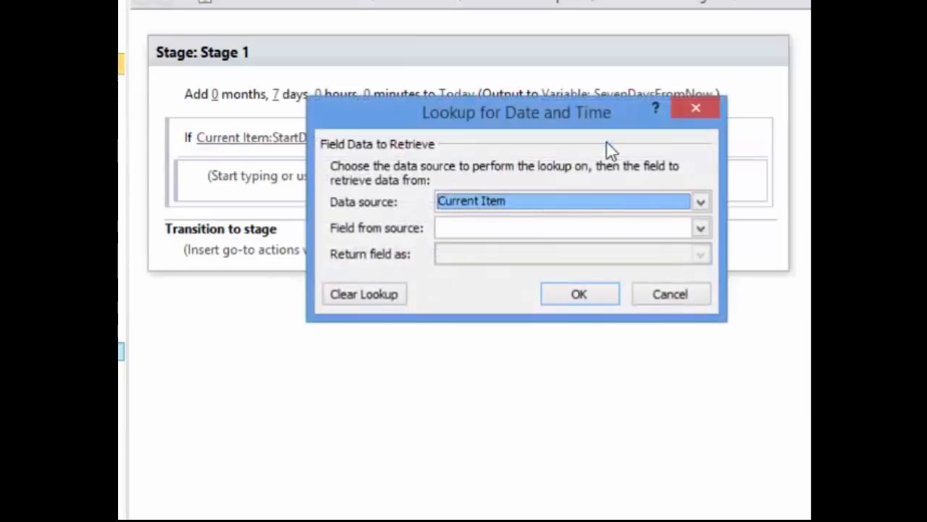
pyautogui.click(604, 202)
pyautogui.click(627, 234)
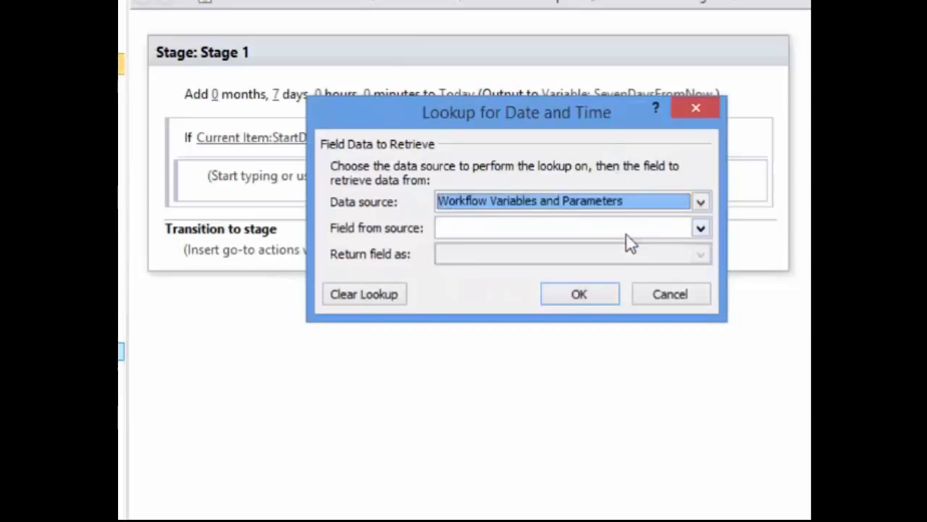
pyautogui.click(667, 233)
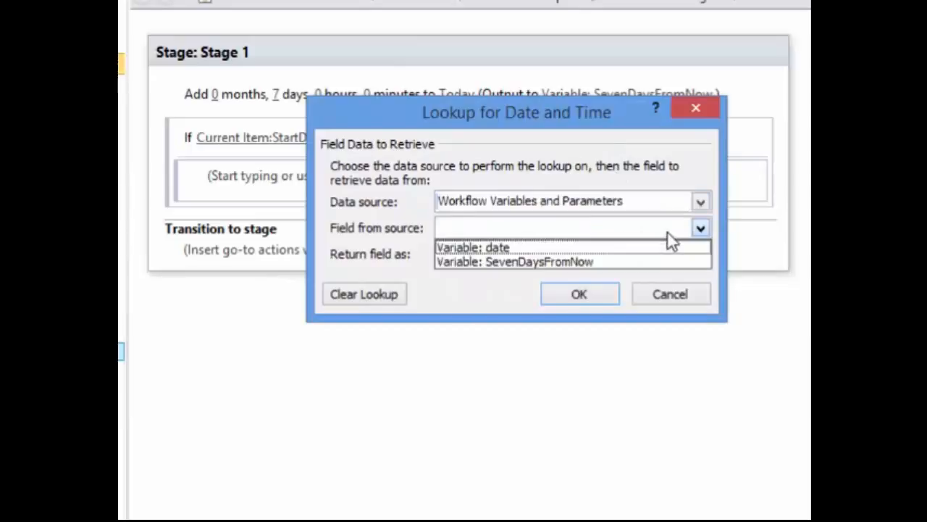
pyautogui.click(630, 262)
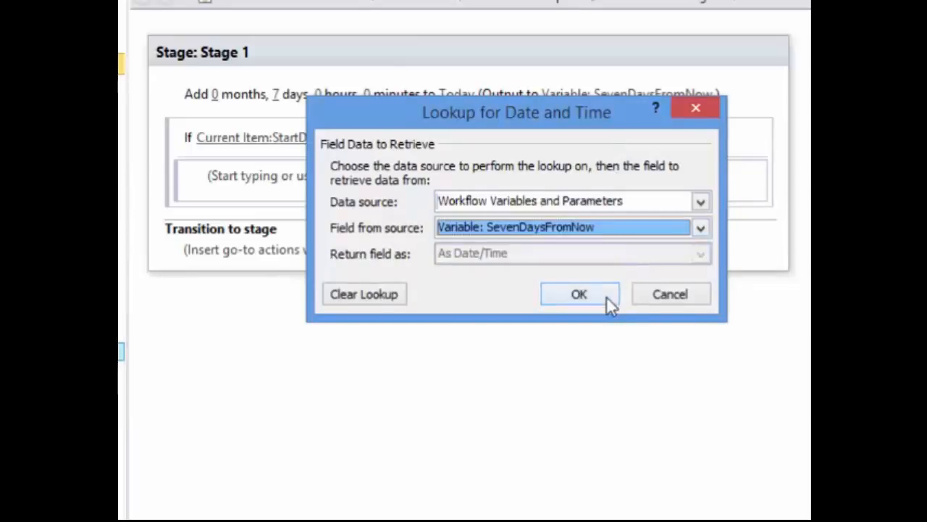
pyautogui.click(607, 297)
# Insert a Set Field in Current Item action inside the If branch
pyautogui.click(207, 181)
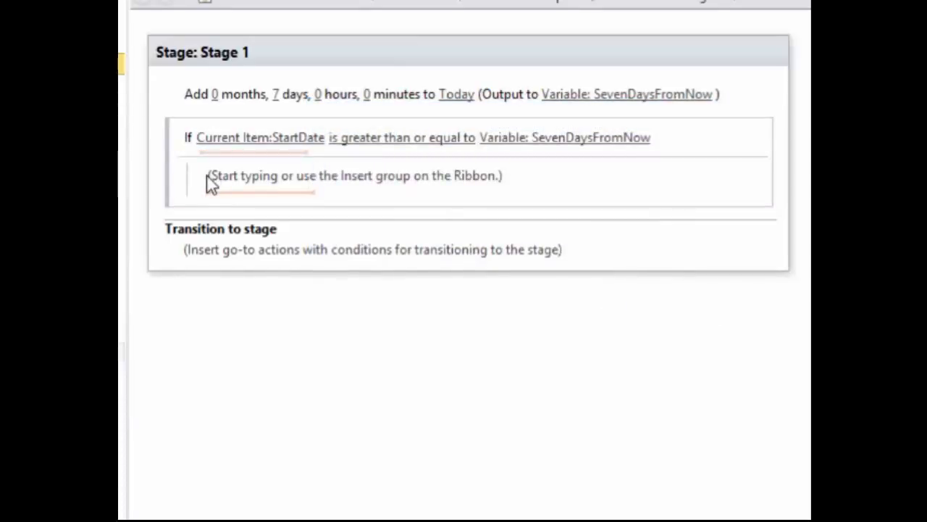
pyautogui.click(210, 183)
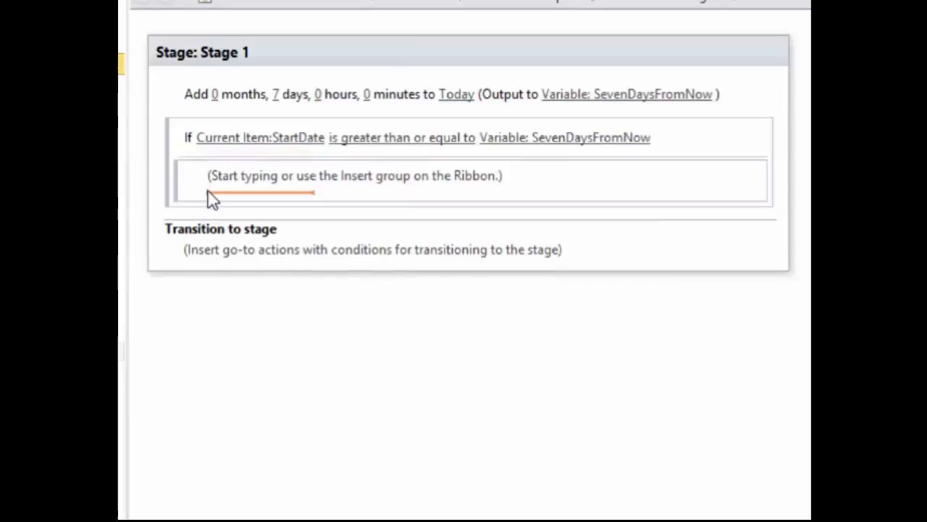
pyautogui.press('Return')
pyautogui.write('Set')
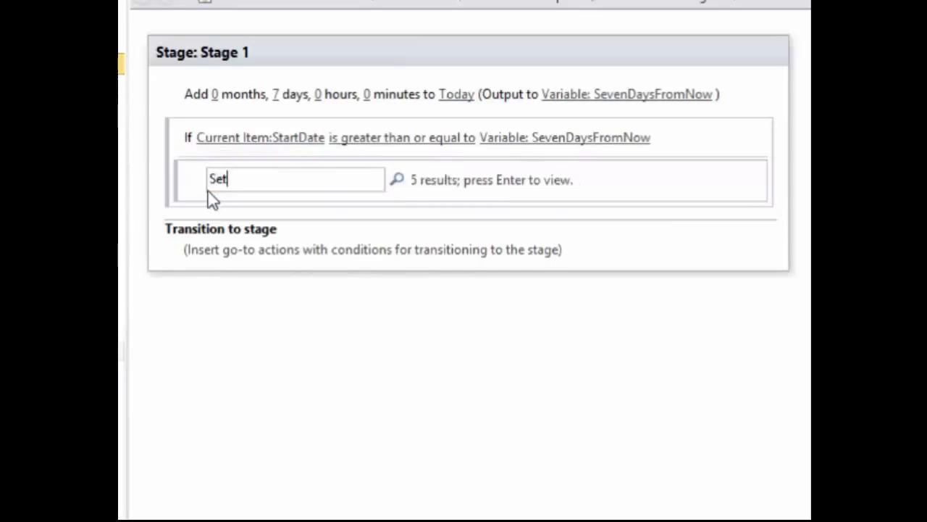
pyautogui.press('Return')
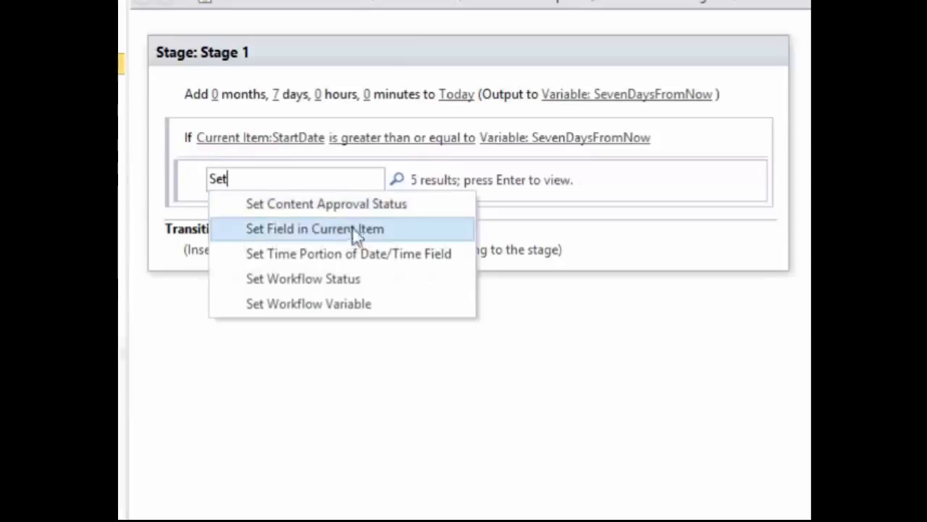
pyautogui.click(387, 230)
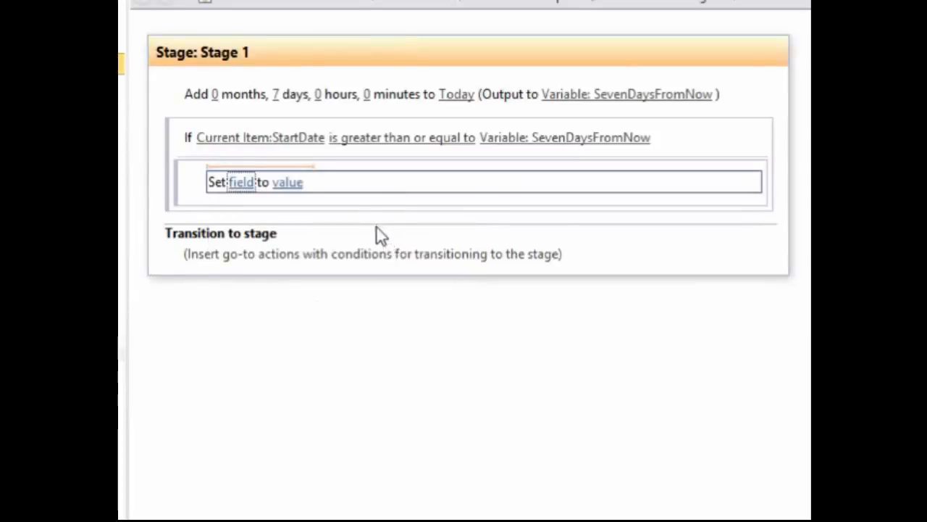
# Make the new Set Field action set ApprovalStatus to 1
pyautogui.click(247, 185)
pyautogui.click(252, 190)
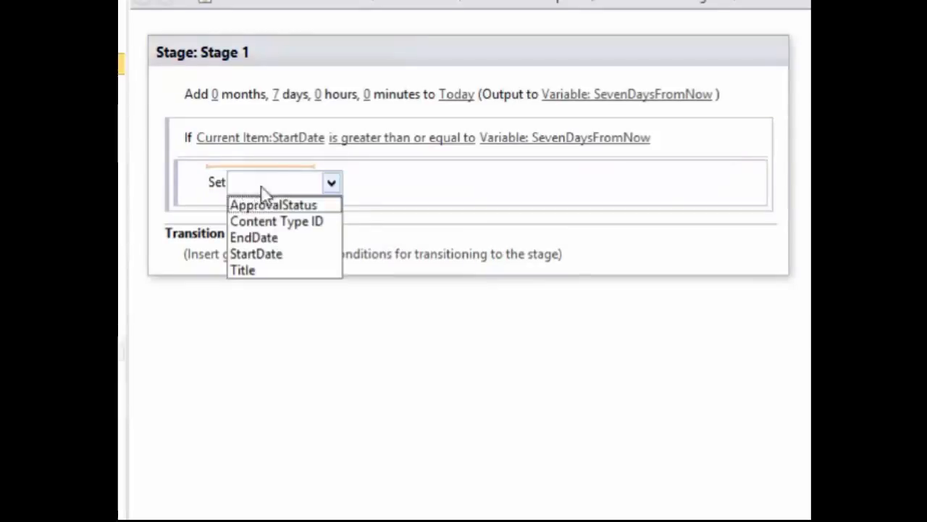
pyautogui.click(261, 203)
pyautogui.click(343, 190)
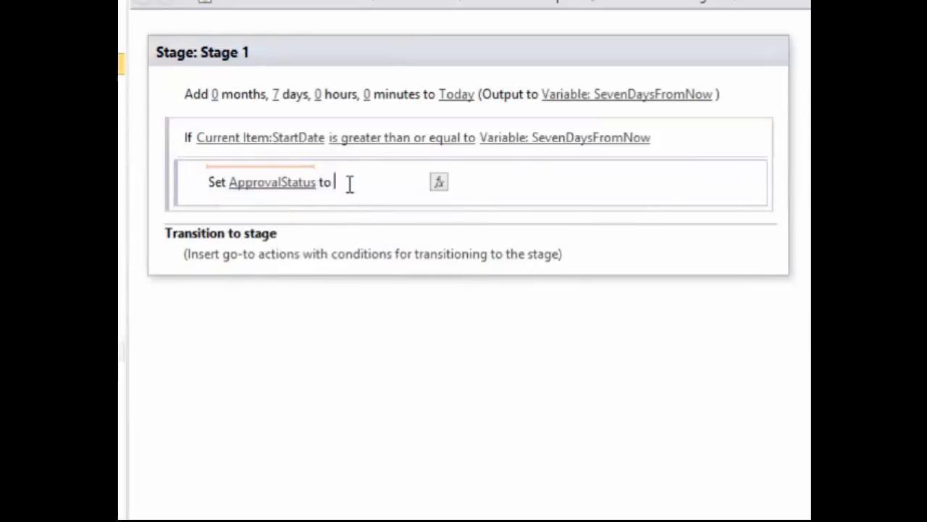
pyautogui.write('1')
pyautogui.click(444, 212)
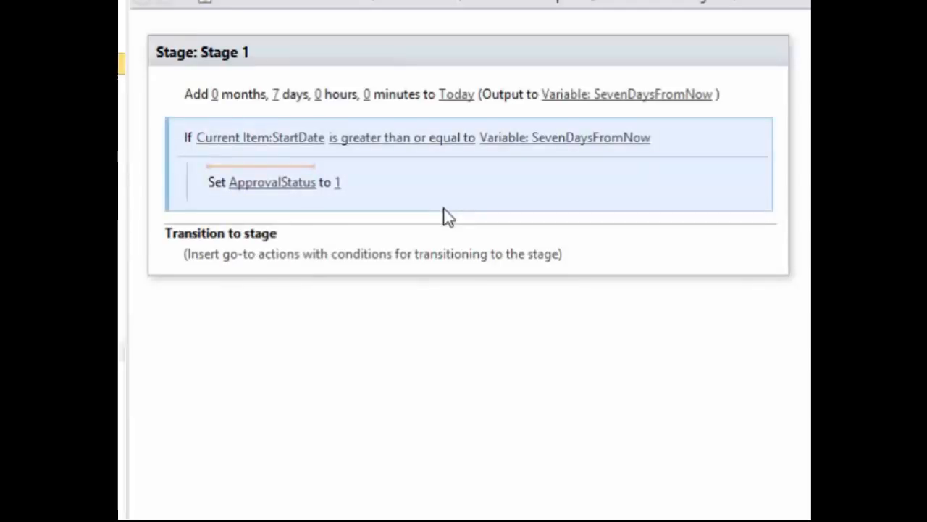
# Add a Log to History List action below the Set ApprovalStatus action with the message "Approval Status set to 1"
pyautogui.click(283, 205)
pyautogui.write('Log')
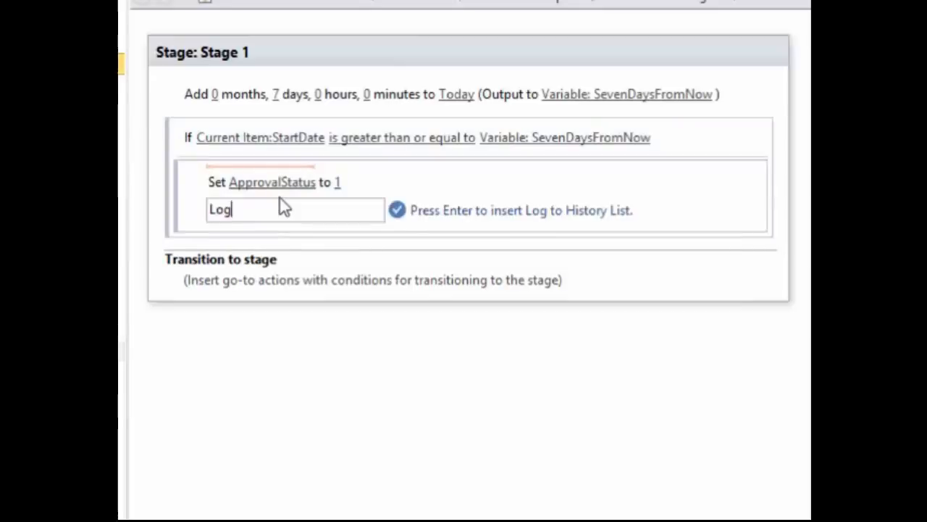
pyautogui.press('Return')
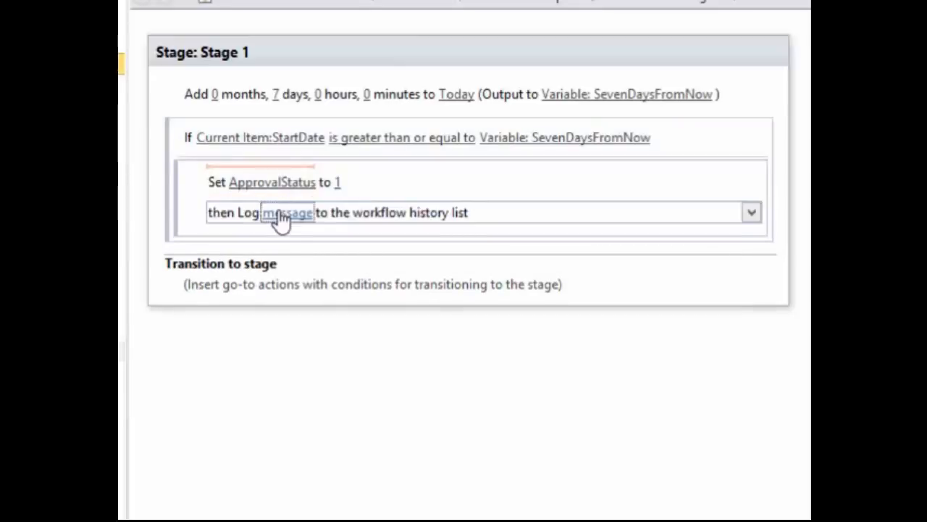
pyautogui.click(286, 213)
pyautogui.write('Approval Status set to ')
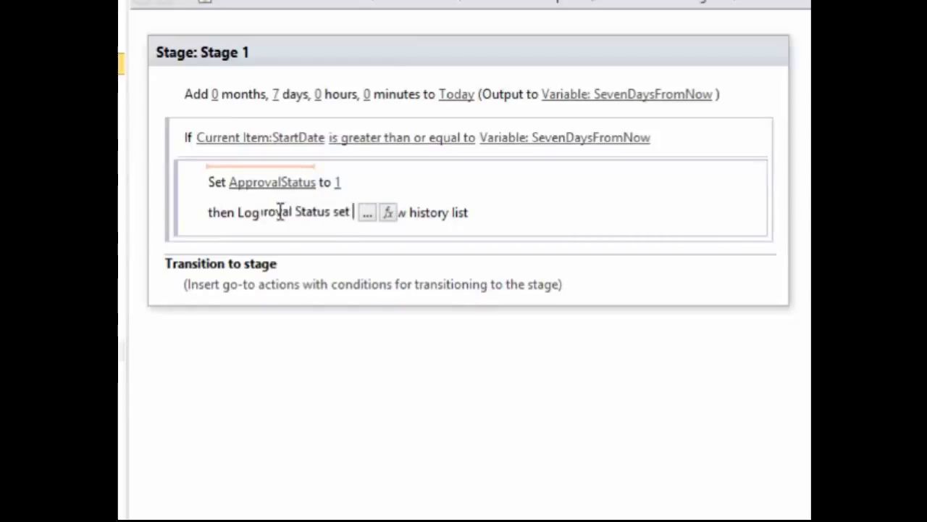
pyautogui.write('1')
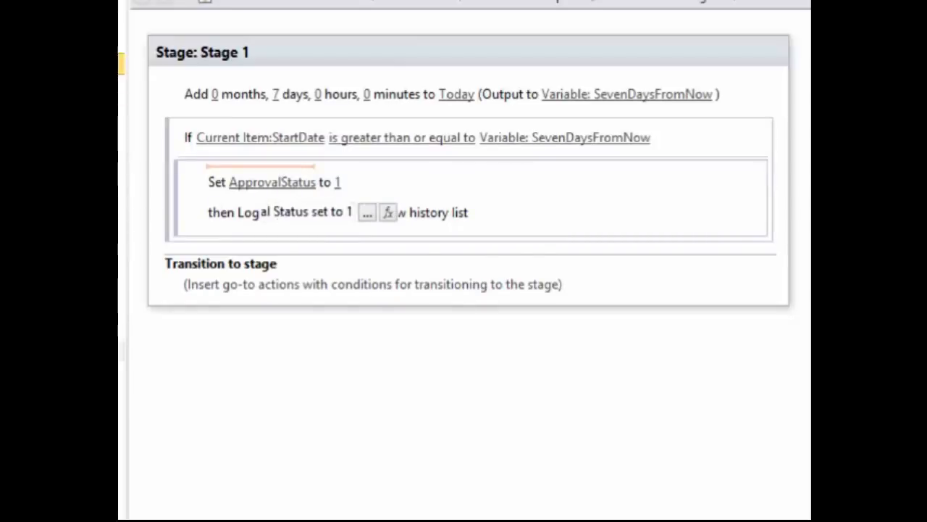
pyautogui.click(539, 238)
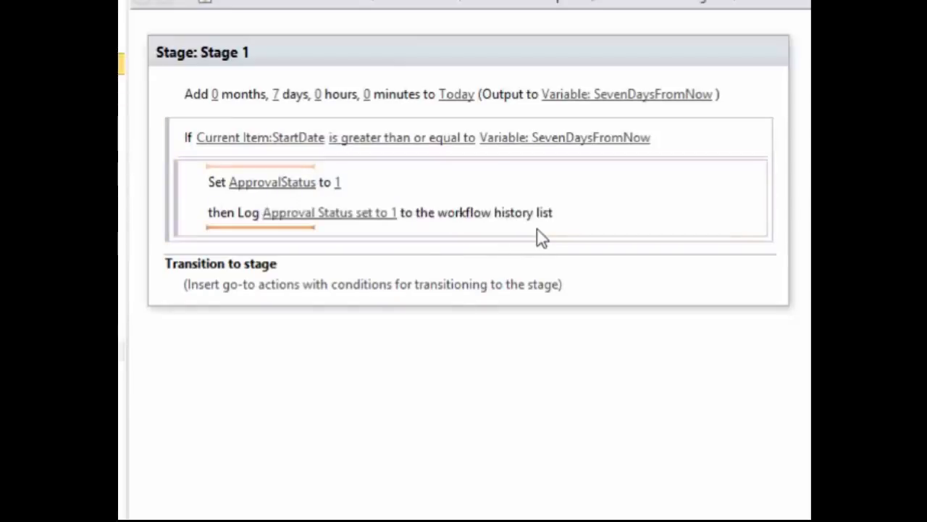
# Insert a Send an Email action below the log action and open its message definition
pyautogui.click(276, 236)
pyautogui.write('Email')
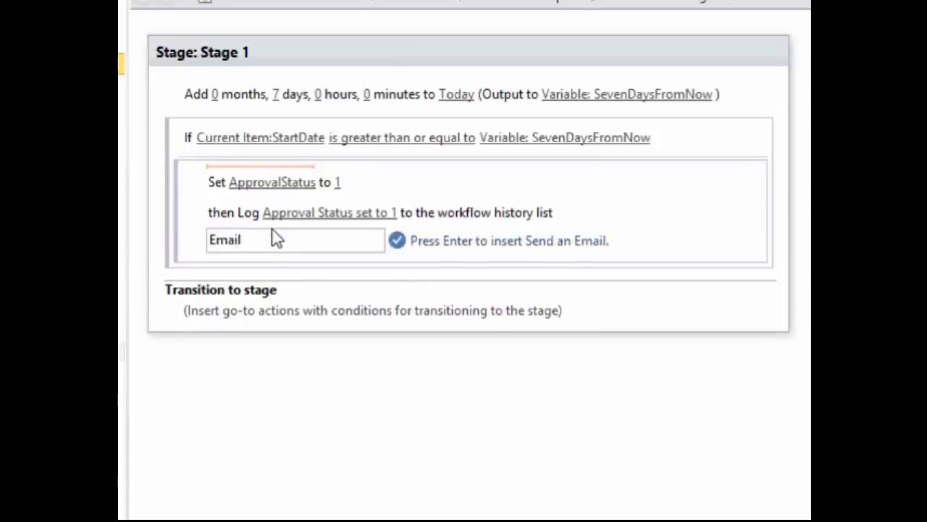
pyautogui.press('Return')
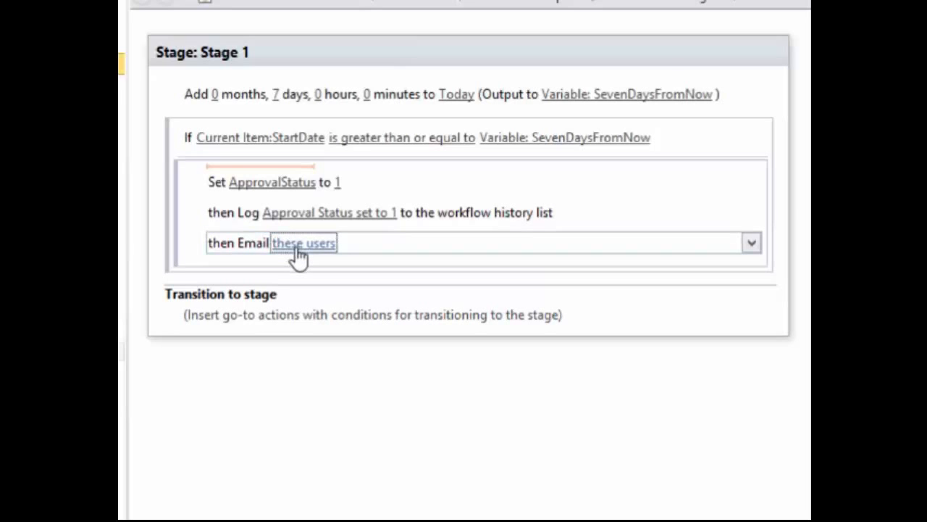
pyautogui.click(297, 245)
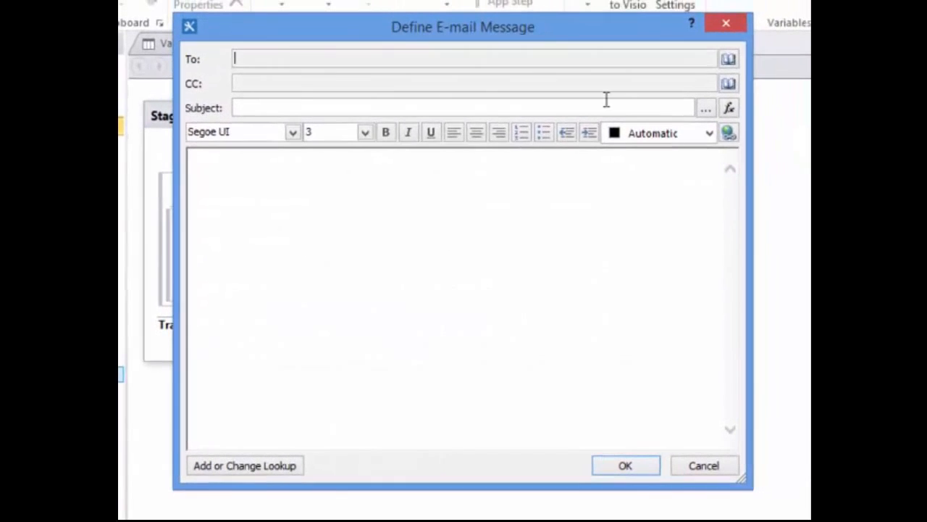
# Set the email's To recipient to a workflow user lookup of Created By from Current Item, returned as Email Address
pyautogui.click(728, 61)
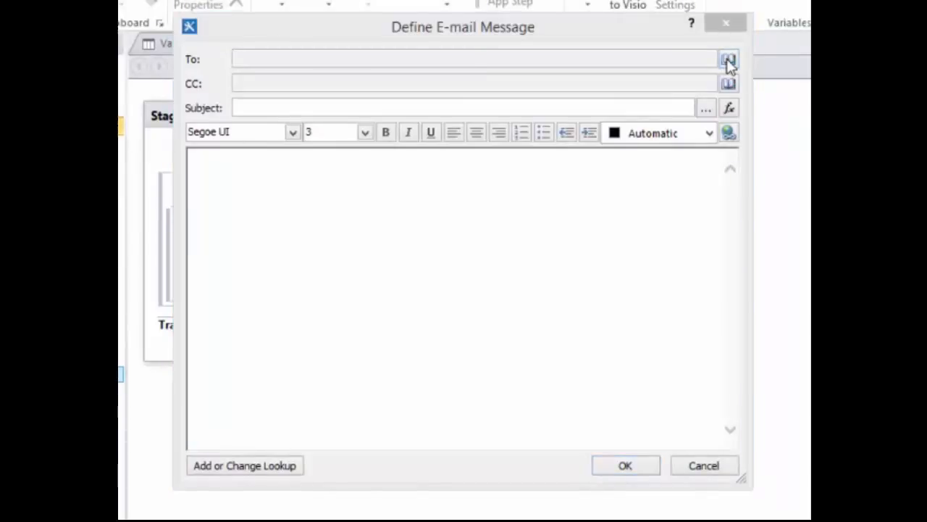
pyautogui.click(374, 202)
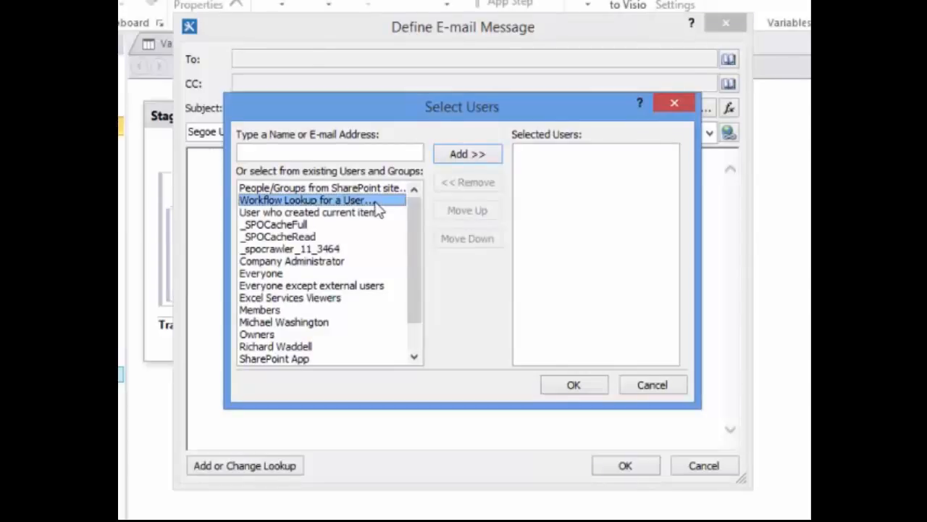
pyautogui.doubleClick(377, 209)
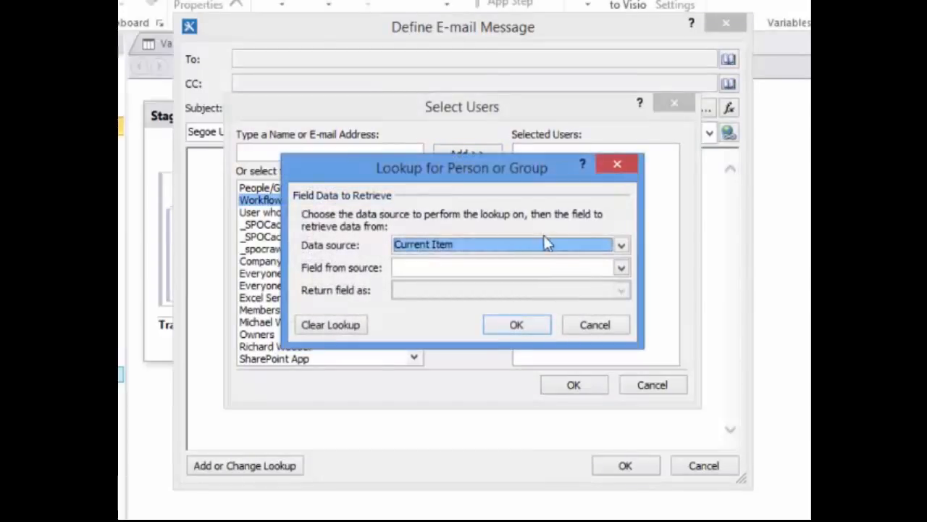
pyautogui.click(570, 268)
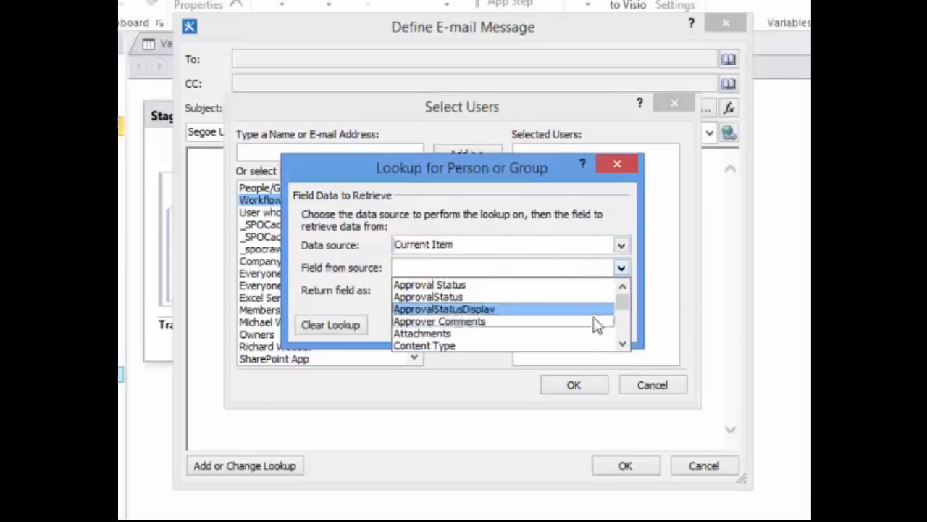
pyautogui.click(622, 345)
pyautogui.click(622, 345)
pyautogui.click(622, 345)
pyautogui.click(621, 345)
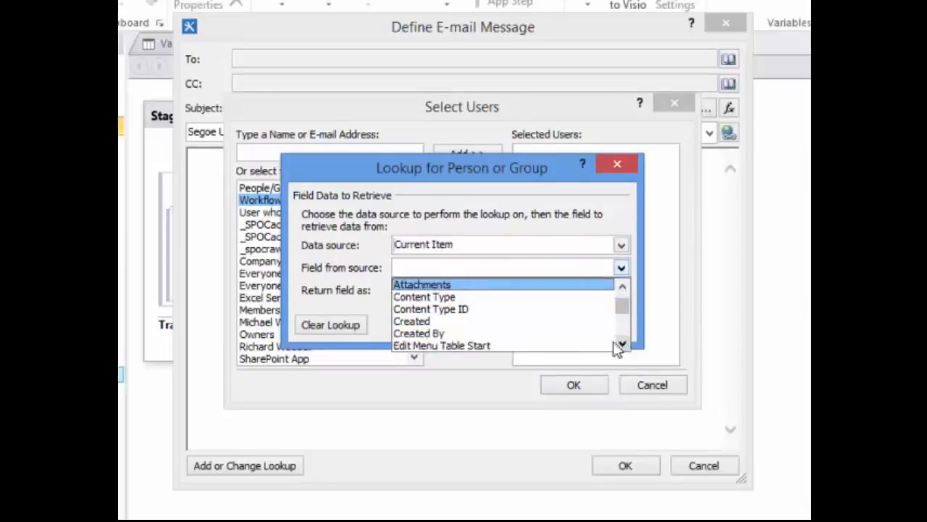
pyautogui.click(571, 333)
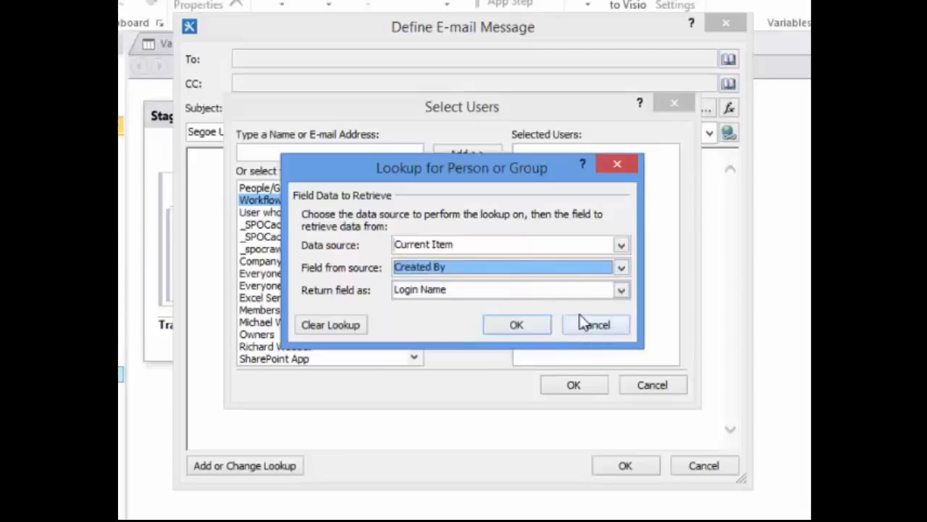
pyautogui.click(620, 290)
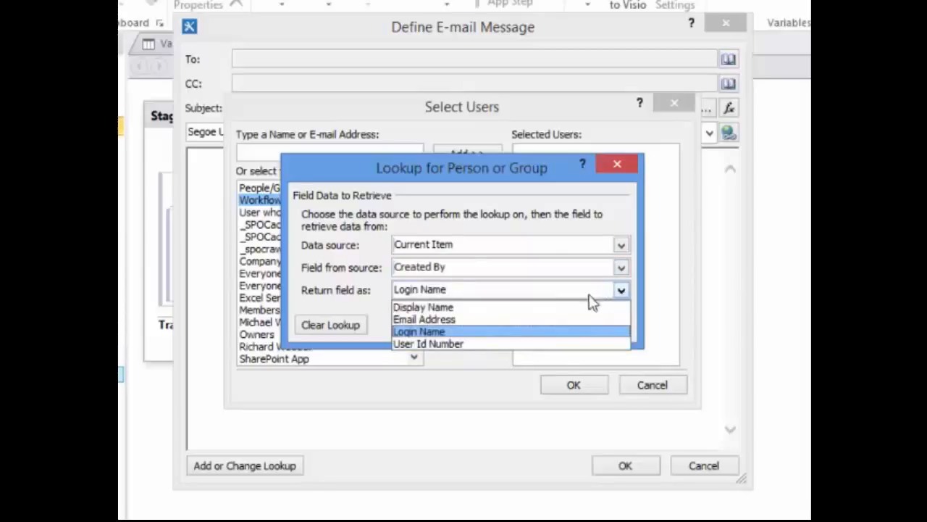
pyautogui.click(507, 320)
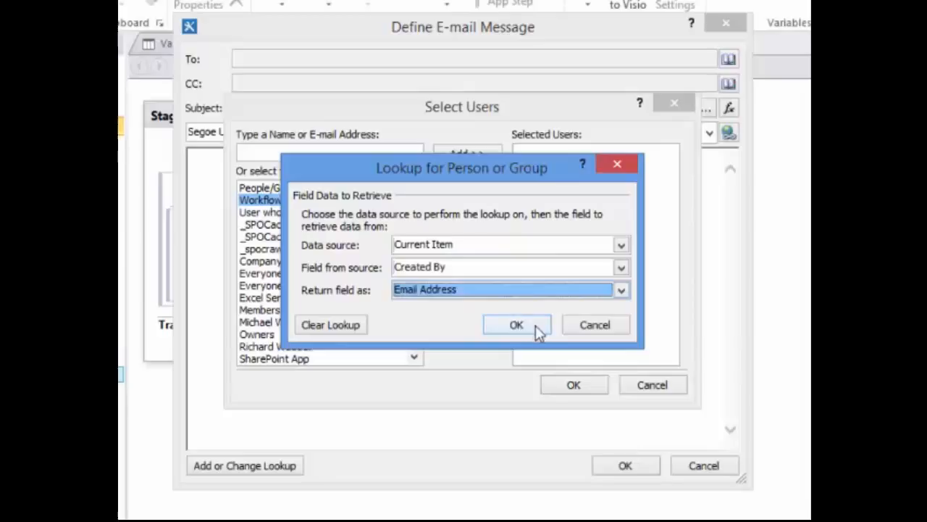
pyautogui.click(535, 325)
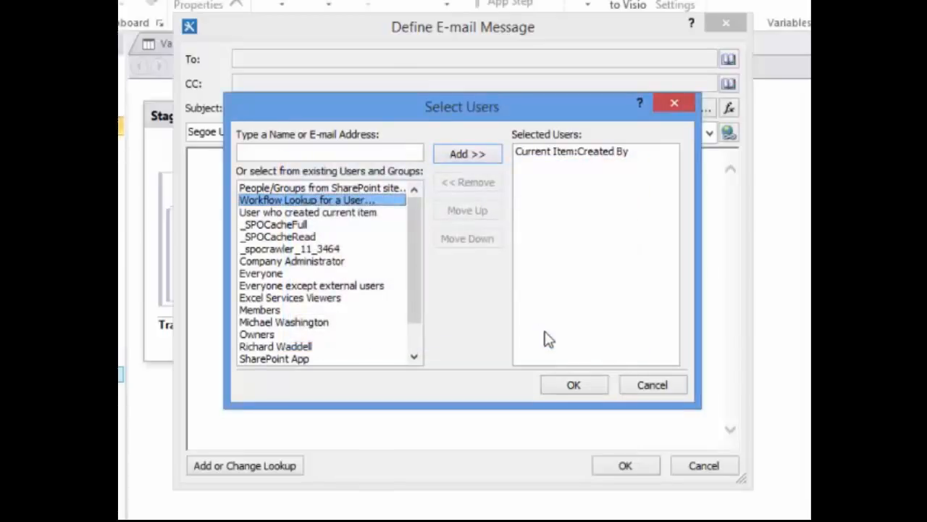
pyautogui.click(576, 384)
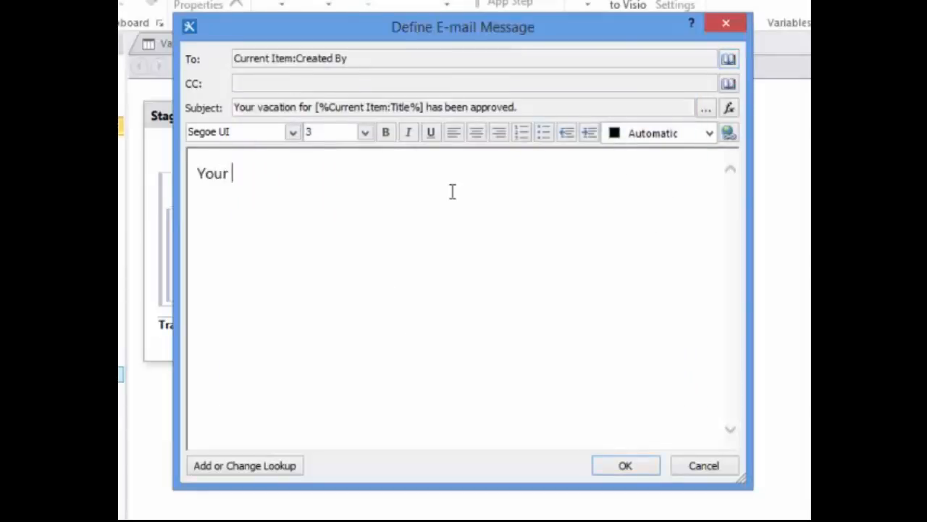
# Complete the email body as "Your vacation for [%Current Item:StartDate%] has been approved." with StartDate looked up from Current Item, and accept the message
pyautogui.write('vacation for')
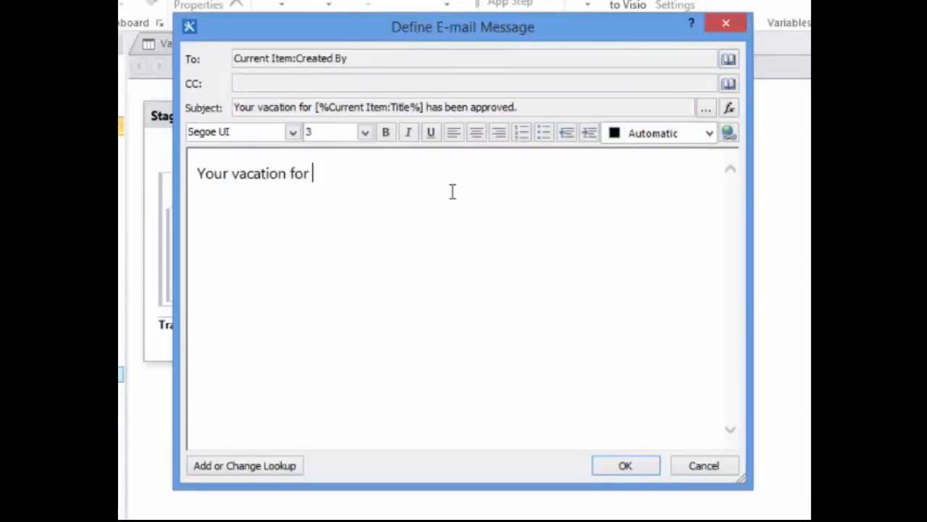
pyautogui.click(278, 467)
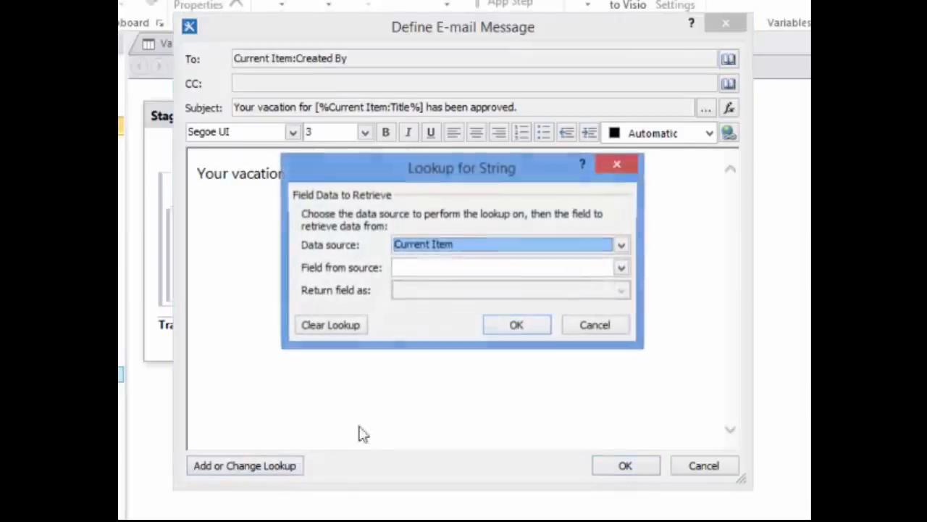
pyautogui.click(547, 270)
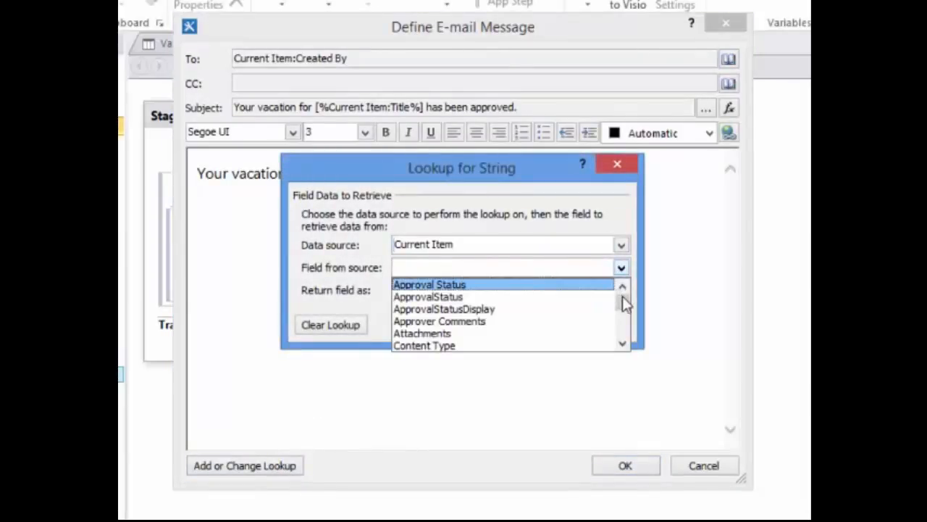
pyautogui.scroll(-7, 622, 304)
pyautogui.click(584, 284)
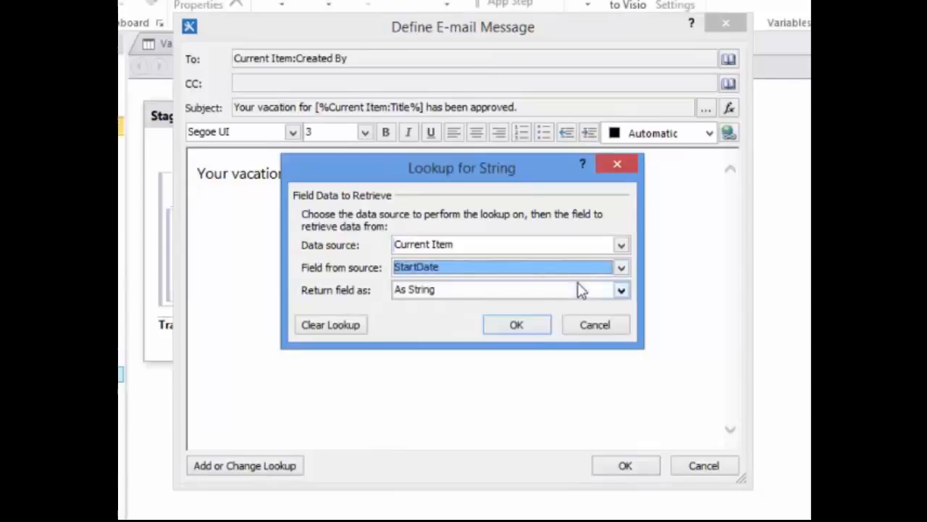
pyautogui.click(515, 325)
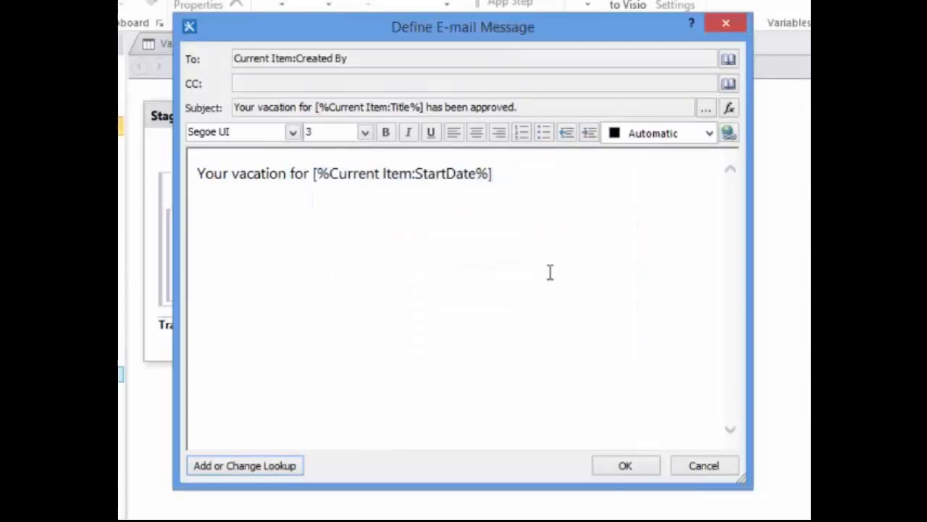
pyautogui.write('has been approved.')
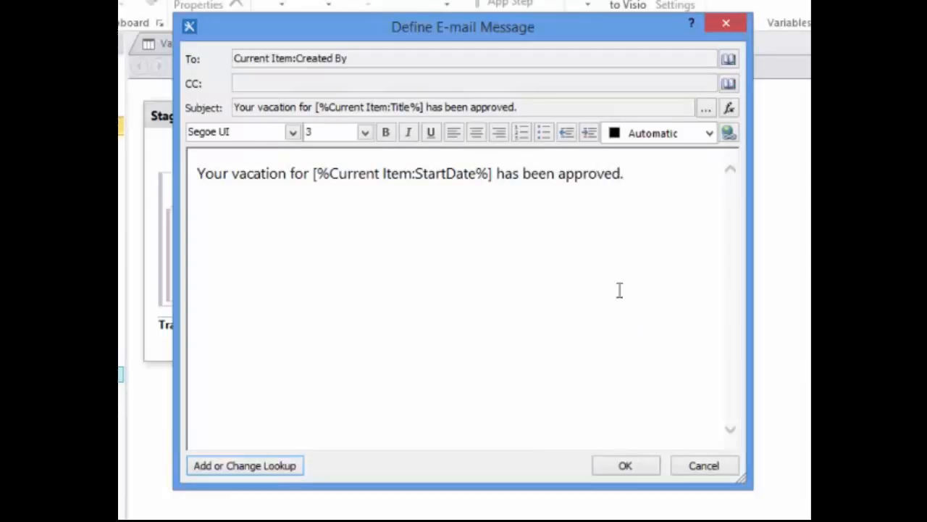
pyautogui.click(635, 472)
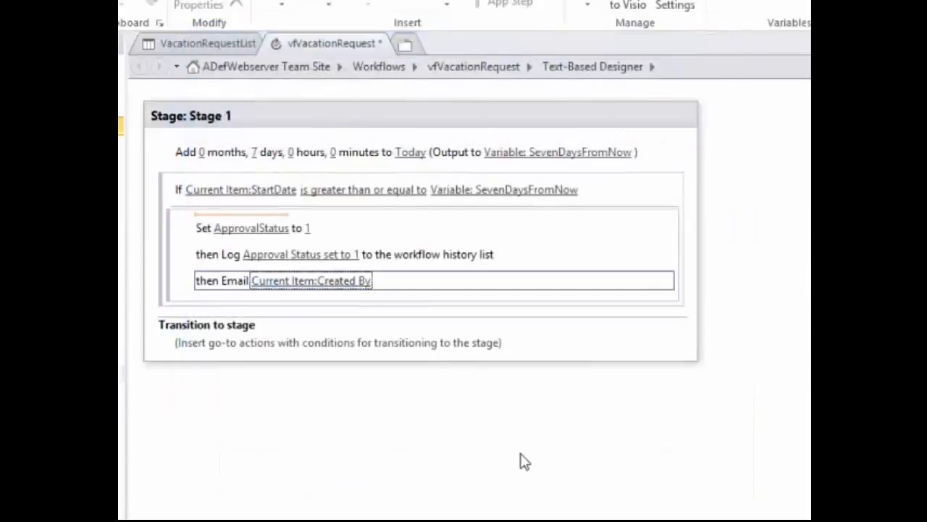
# Add an Else branch below the Email action in the StartDate condition
pyautogui.click(237, 300)
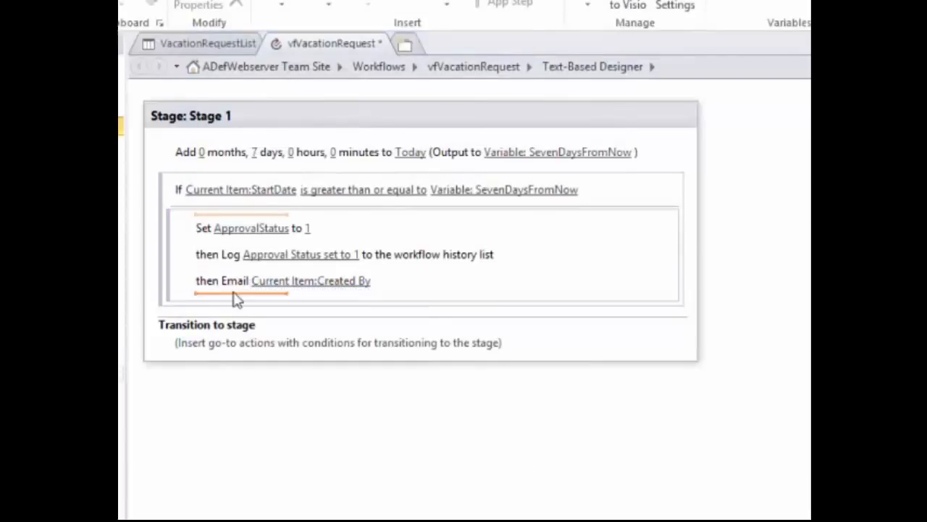
pyautogui.click(238, 300)
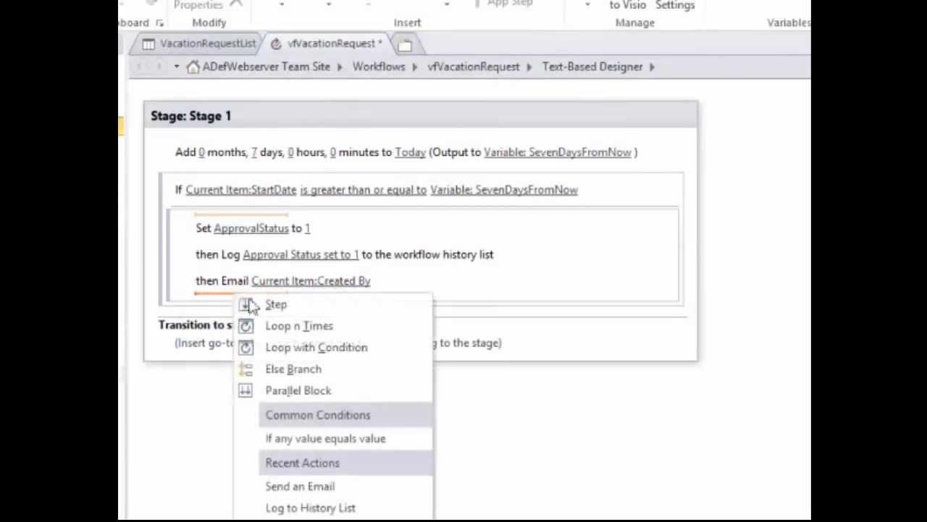
pyautogui.click(294, 369)
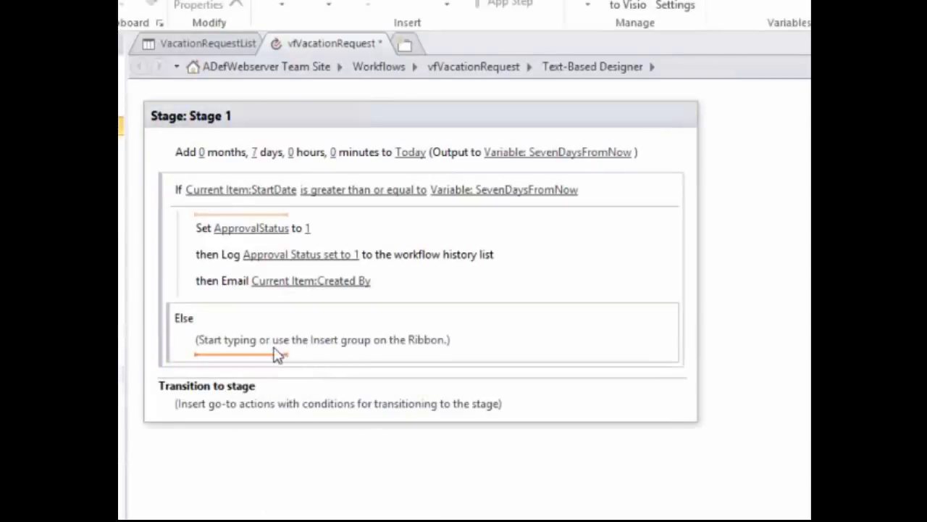
# Insert a Send an Email action inside the Else branch
pyautogui.click(217, 351)
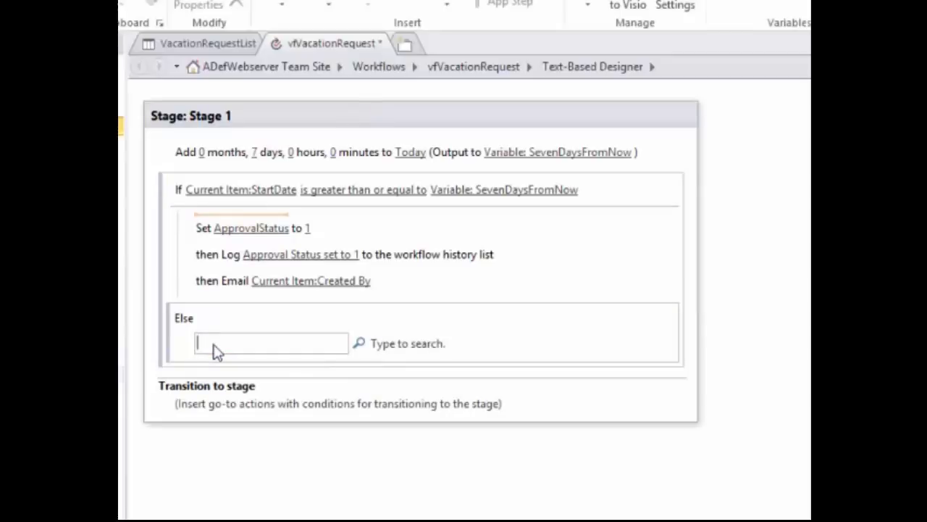
pyautogui.click(214, 342)
pyautogui.write('Ema')
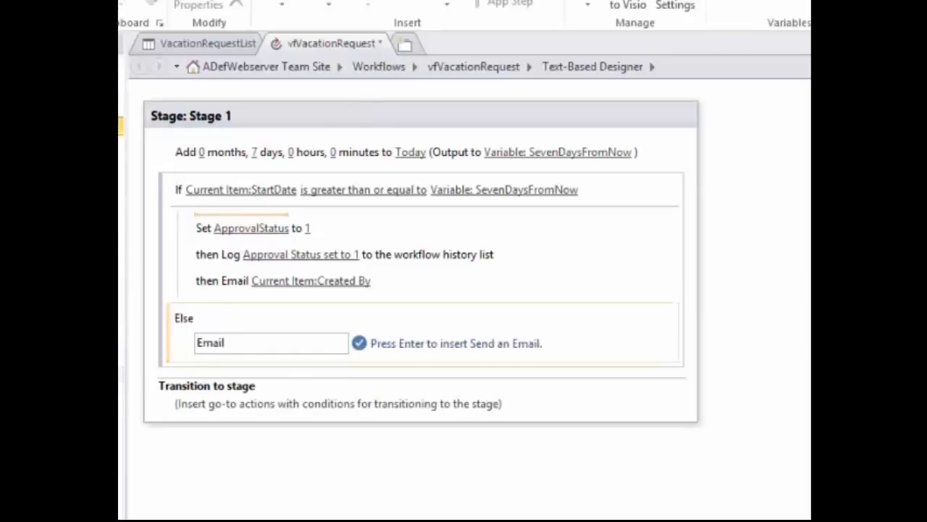
pyautogui.write('il')
pyautogui.press('Return')
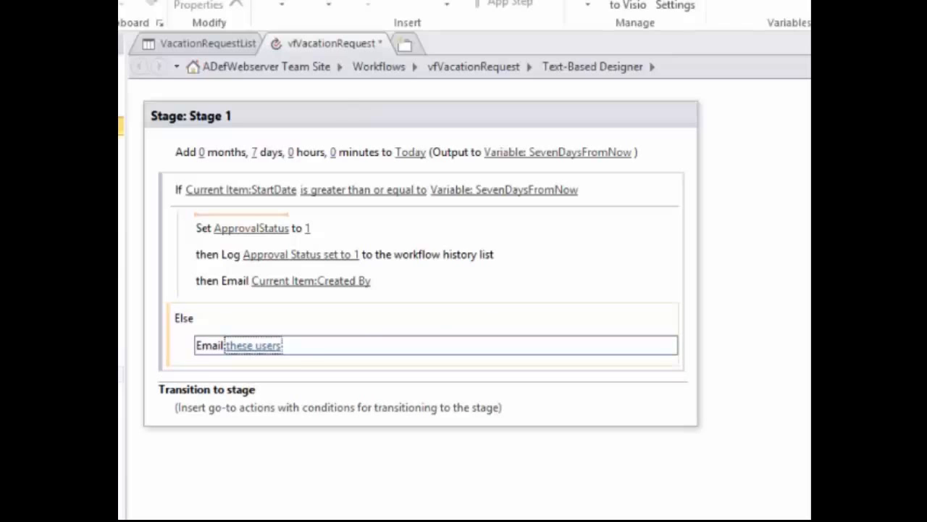
# Set the To recipient of the Else branch's email to the Vacation Approvers group
pyautogui.click(263, 348)
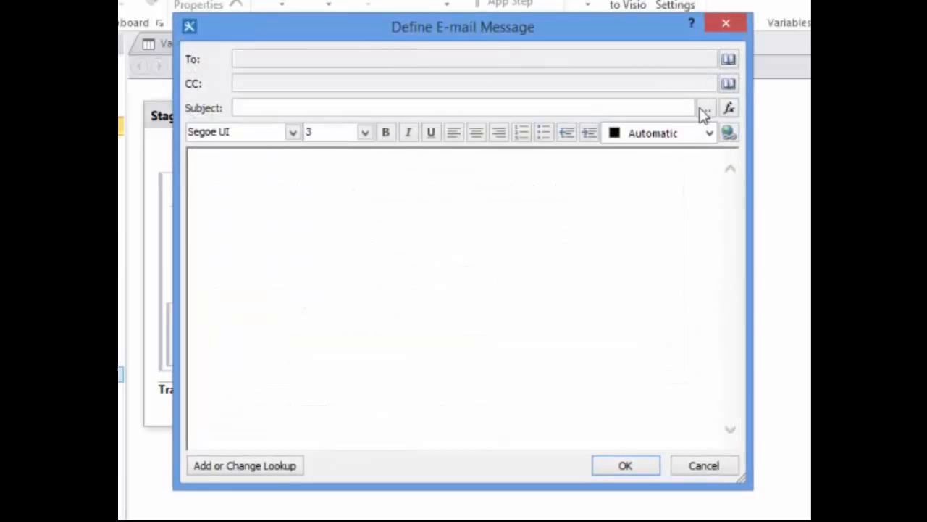
pyautogui.click(730, 60)
pyautogui.scroll(-2, 418, 290)
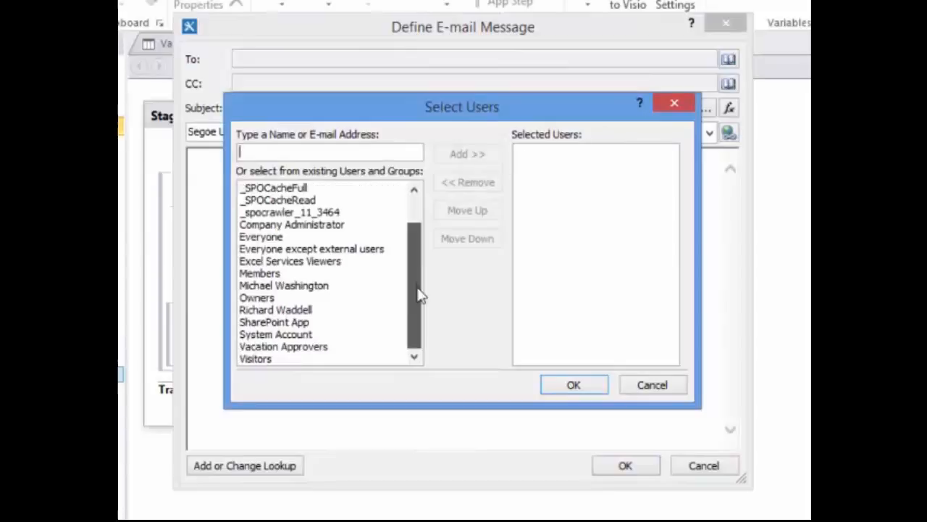
pyautogui.click(305, 347)
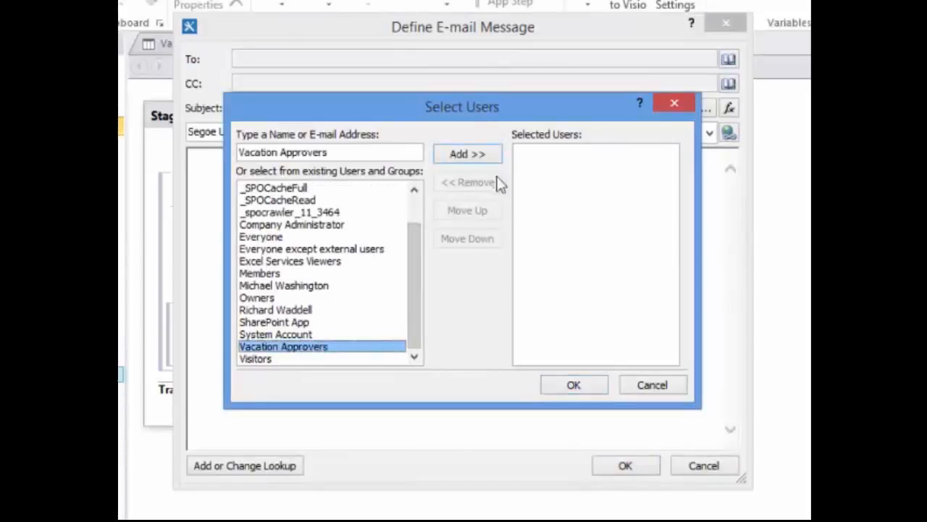
pyautogui.click(488, 156)
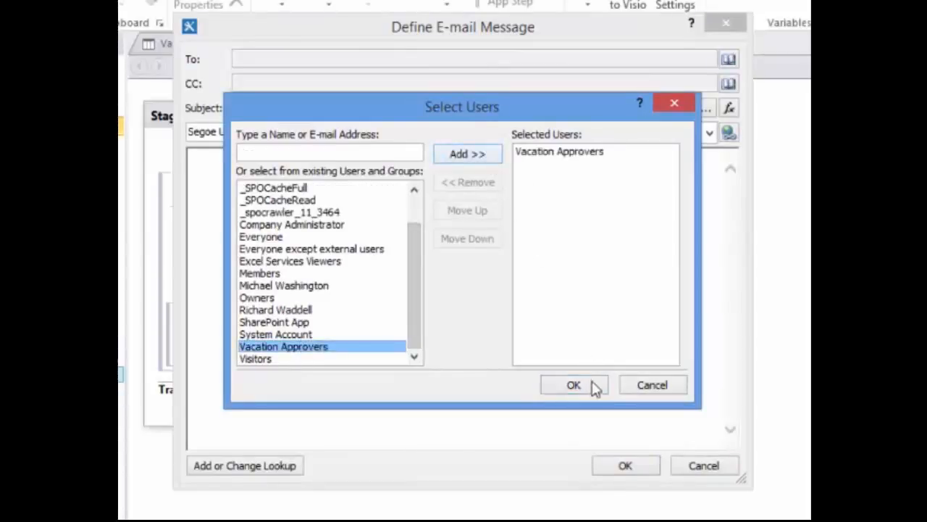
pyautogui.click(574, 385)
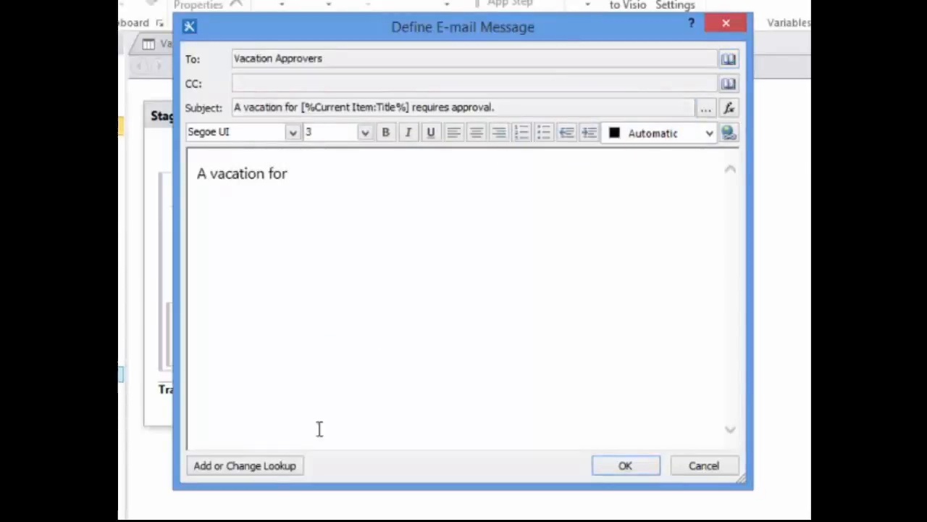
# Insert a lookup of the Title field from Current Item after "A vacation for" in the email body
pyautogui.click(284, 469)
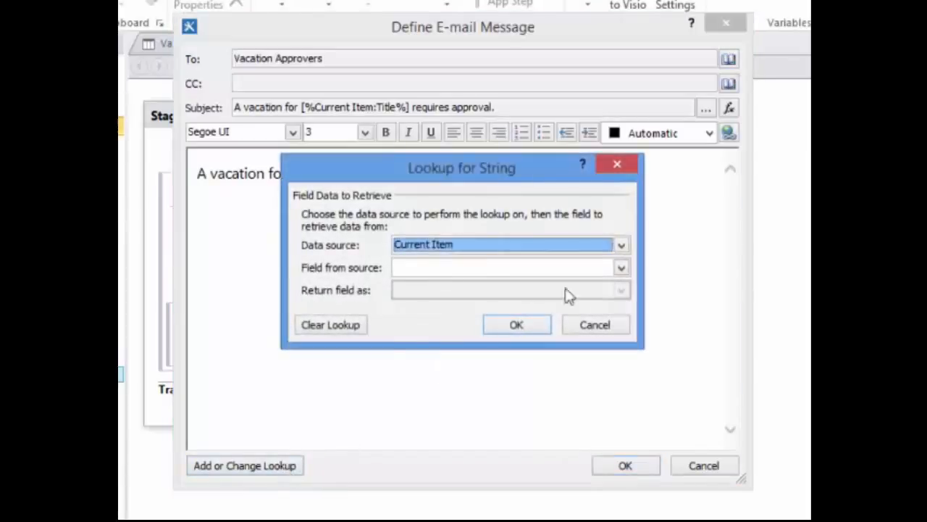
pyautogui.click(621, 267)
pyautogui.moveTo(622, 294); pyautogui.dragTo(624, 341)
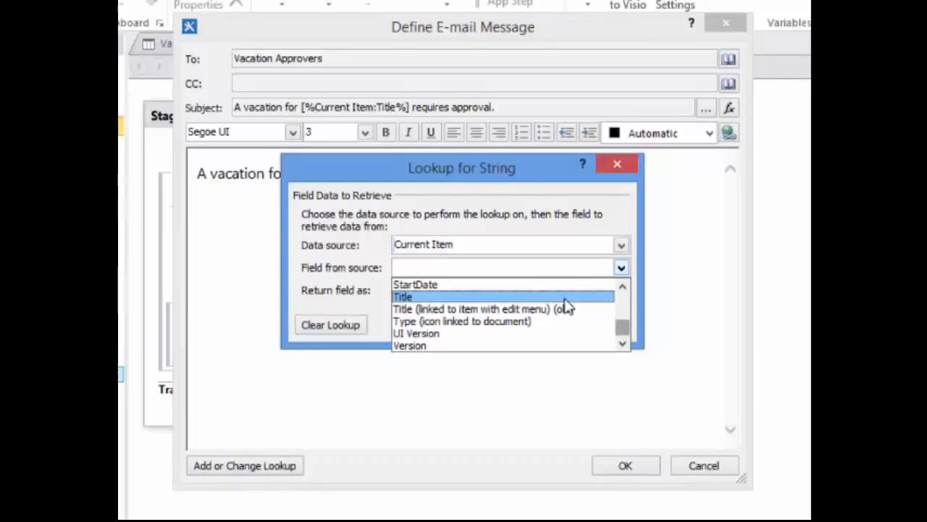
pyautogui.click(564, 299)
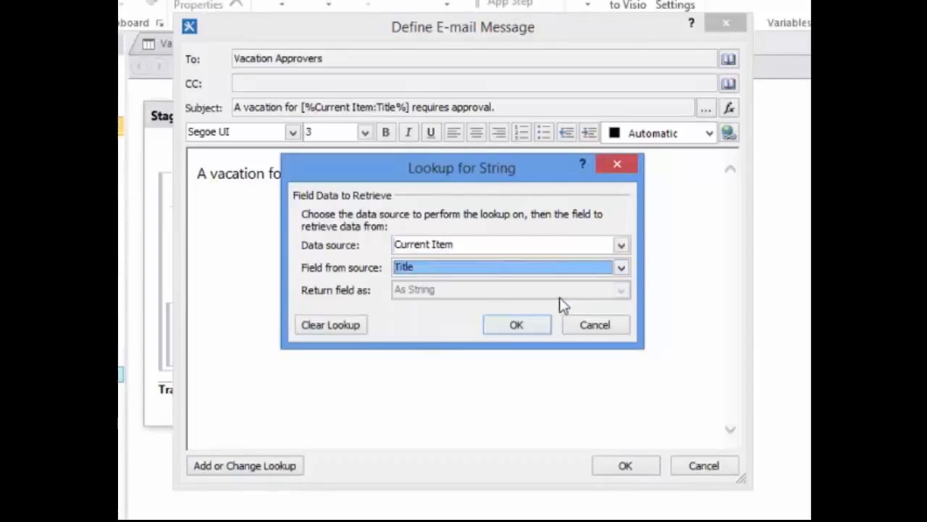
pyautogui.click(538, 327)
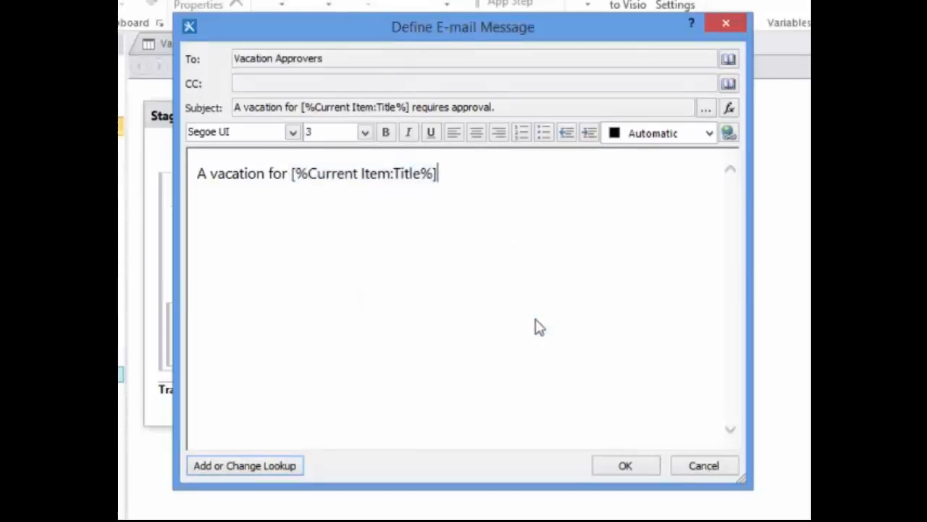
# Finish the email body with "requires approval." and the line "Please log into the Vacation Approval application to approve.", and accept the message
pyautogui.write('requires approval.')
pyautogui.press('Return')
pyautogui.write('Please log into the Vacation Approval application to approve.')
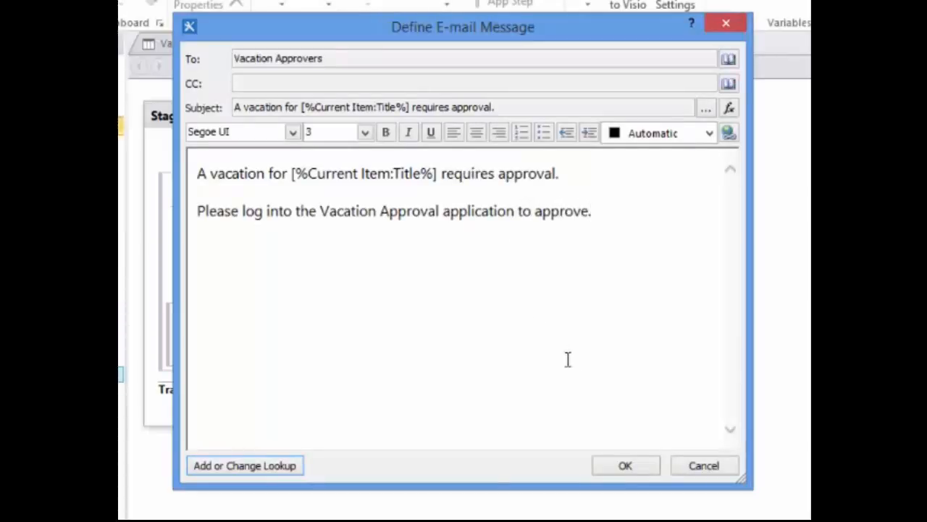
pyautogui.click(623, 467)
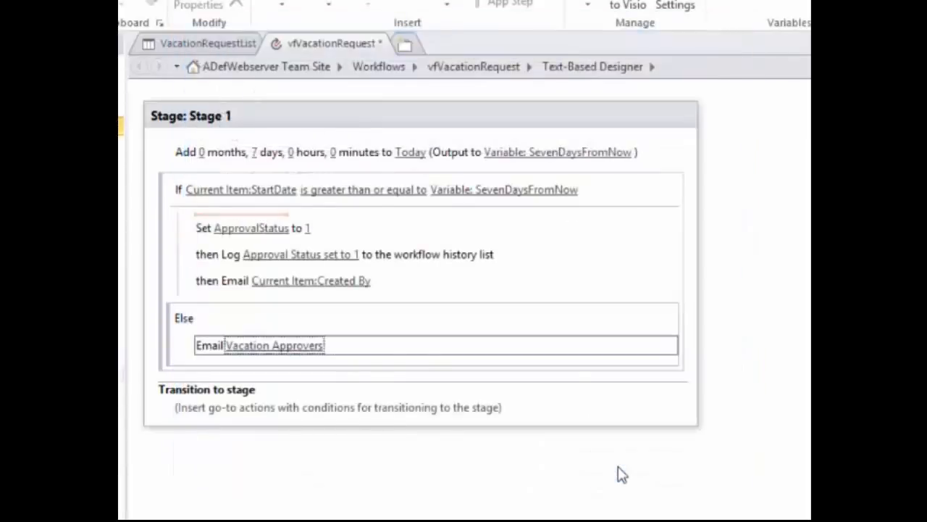
# Add a Log to History List action below the Vacation Approvers email with the message "Vacation approval email sent"
pyautogui.press('Return')
pyautogui.write('Log')
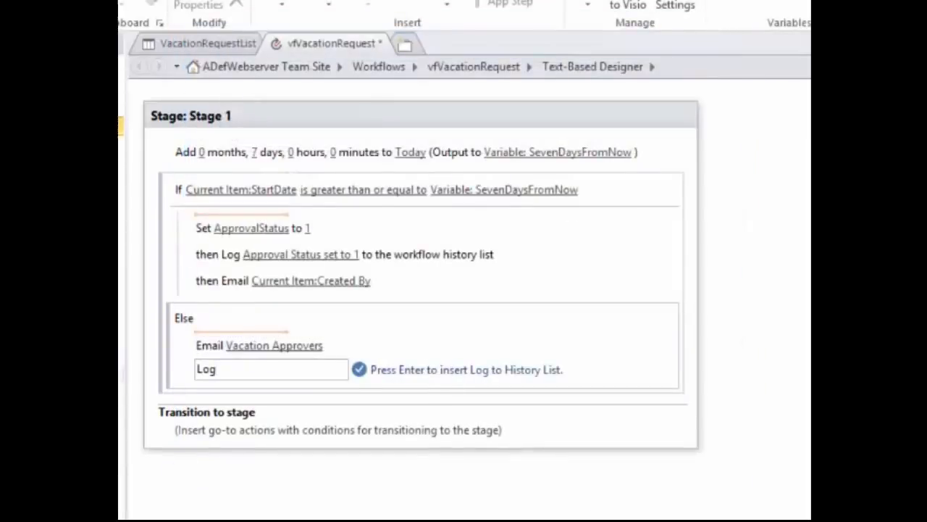
pyautogui.press('Return')
pyautogui.click(274, 372)
pyautogui.write('Approval email sent')
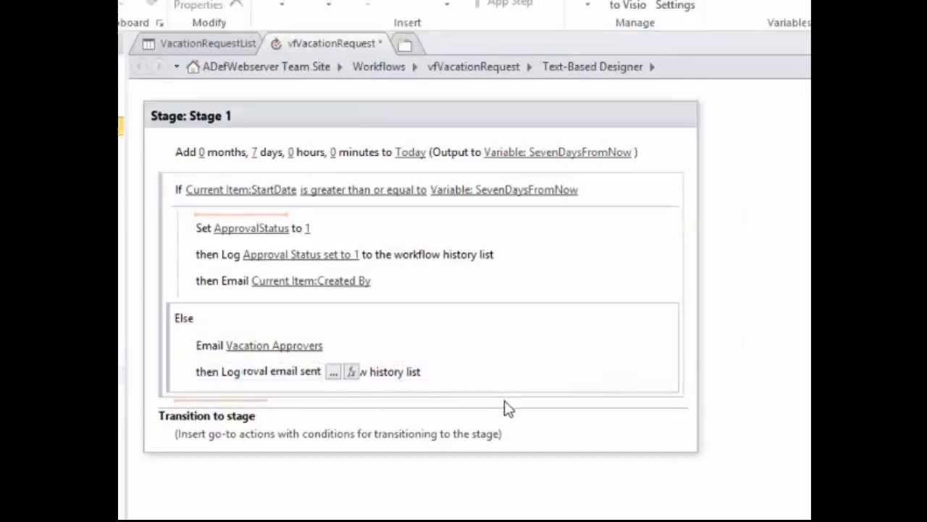
pyautogui.click(471, 404)
# Add a Go to a stage action under Transition to stage and set its target to End of Workflow
pyautogui.click(234, 444)
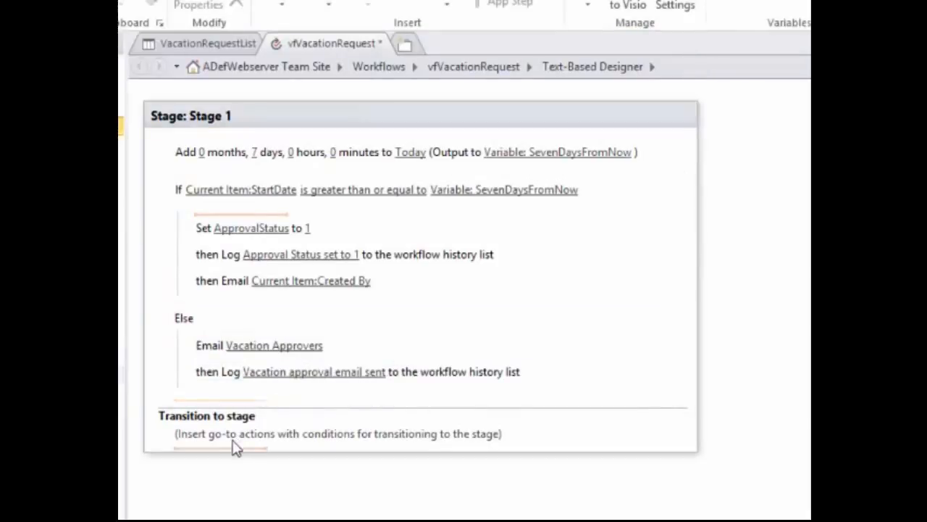
pyautogui.click(234, 447)
pyautogui.write('go')
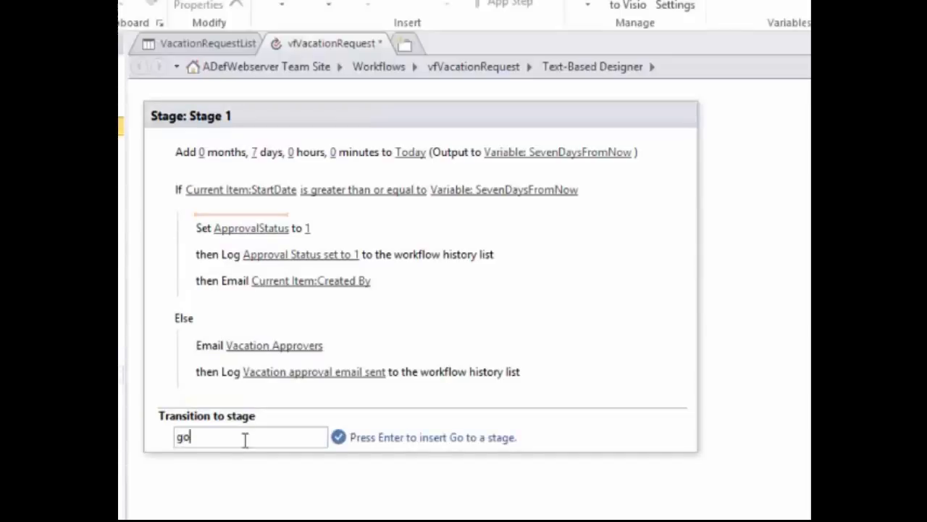
pyautogui.press('Return')
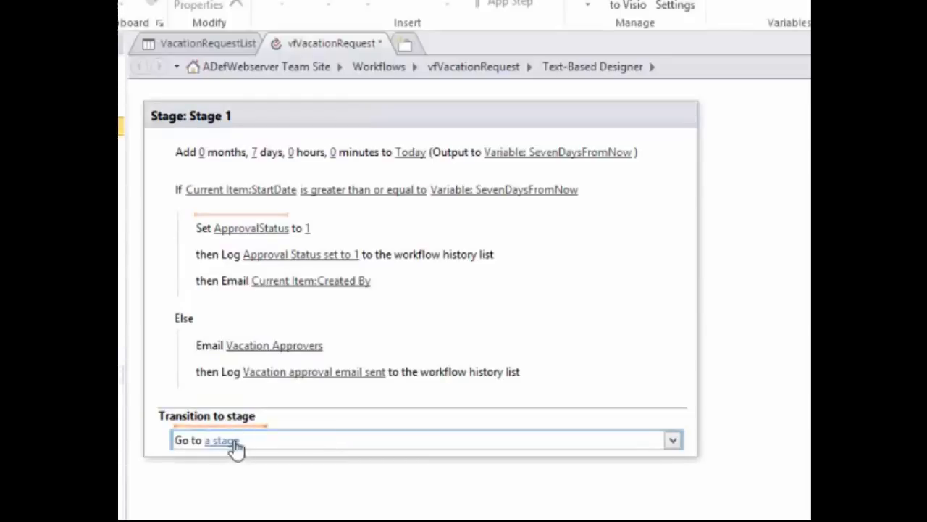
pyautogui.click(226, 445)
pyautogui.click(251, 475)
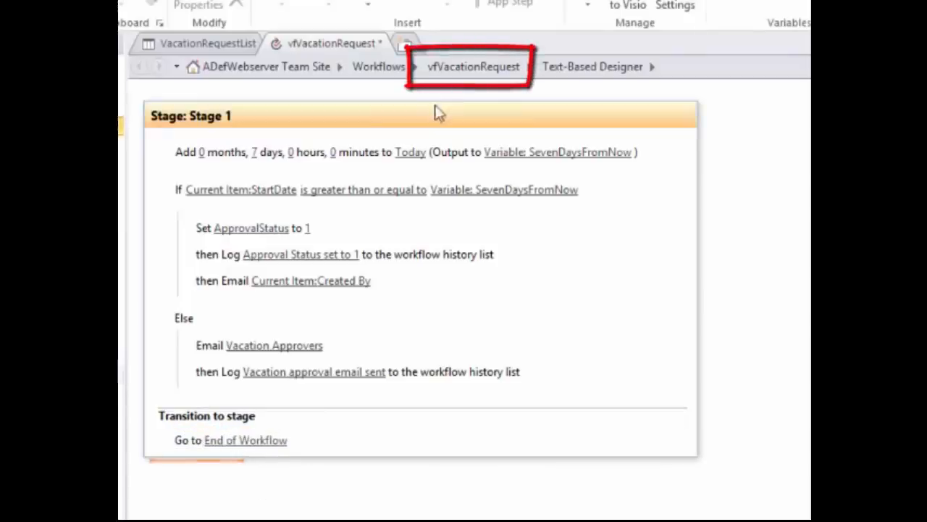
# Set vfVacationRequest to start automatically when an item is created instead of manually, and save and publish the workflow
pyautogui.click(468, 73)
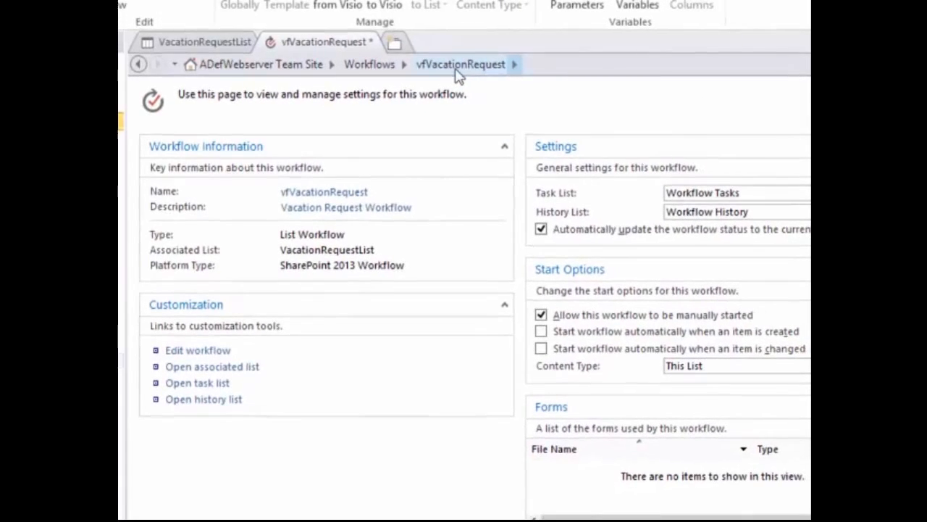
pyautogui.click(541, 315)
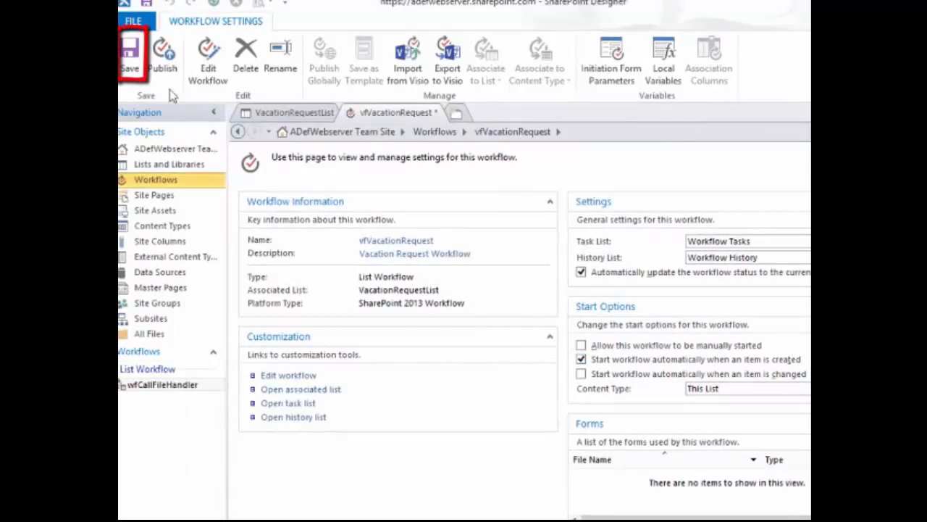
pyautogui.click(134, 69)
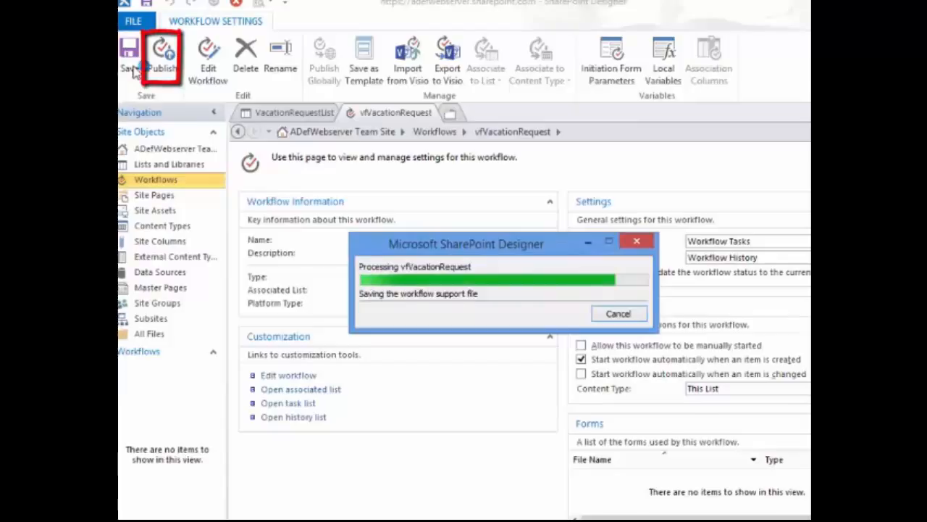
pyautogui.click(164, 76)
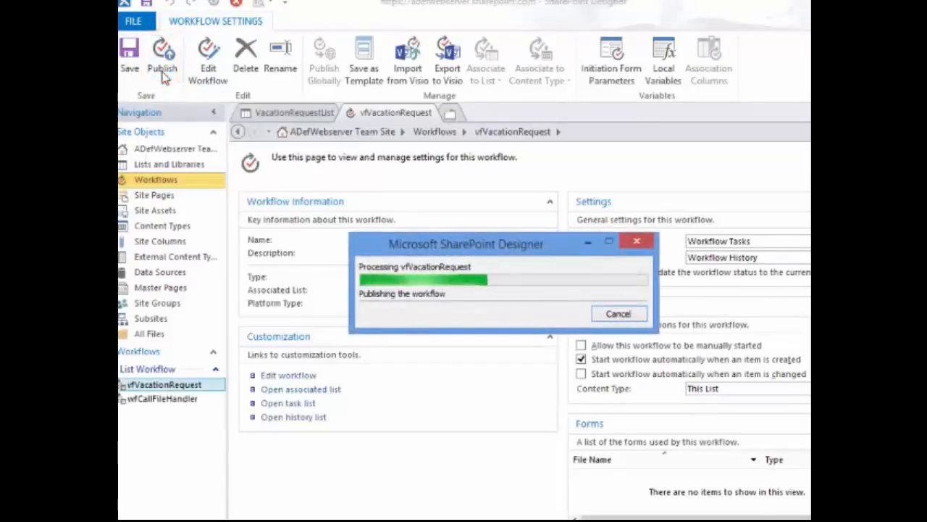